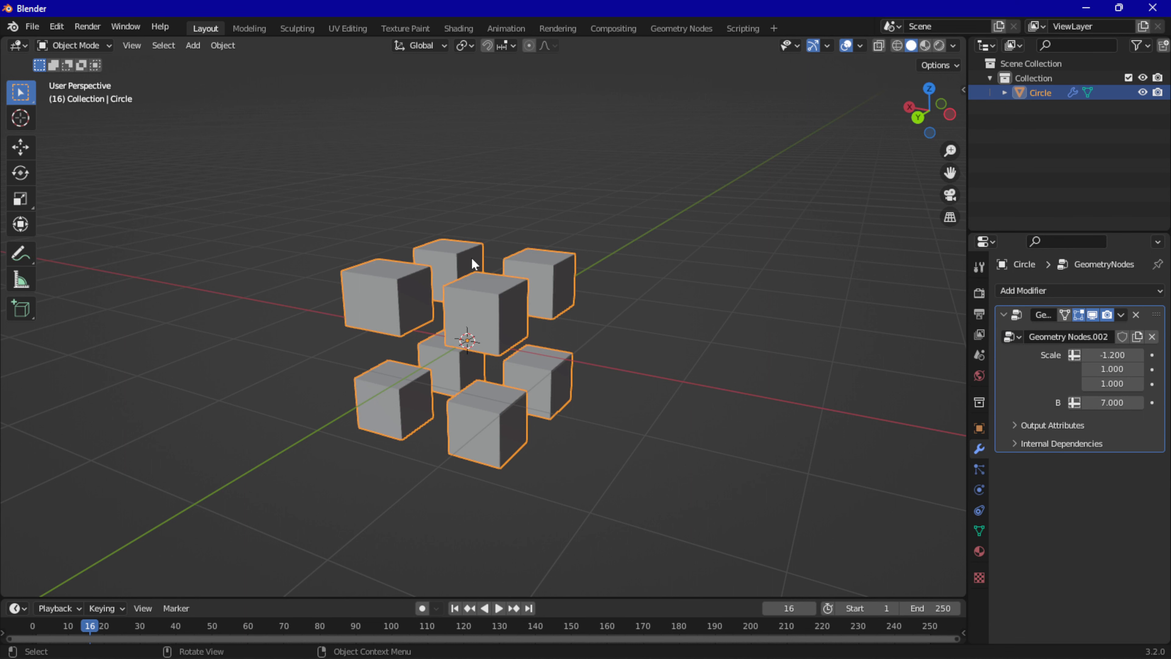
- Set the Y Scale of the Circle object's Geometry Nodes modifier to 1.030
scroll(462, 277, up, 3)
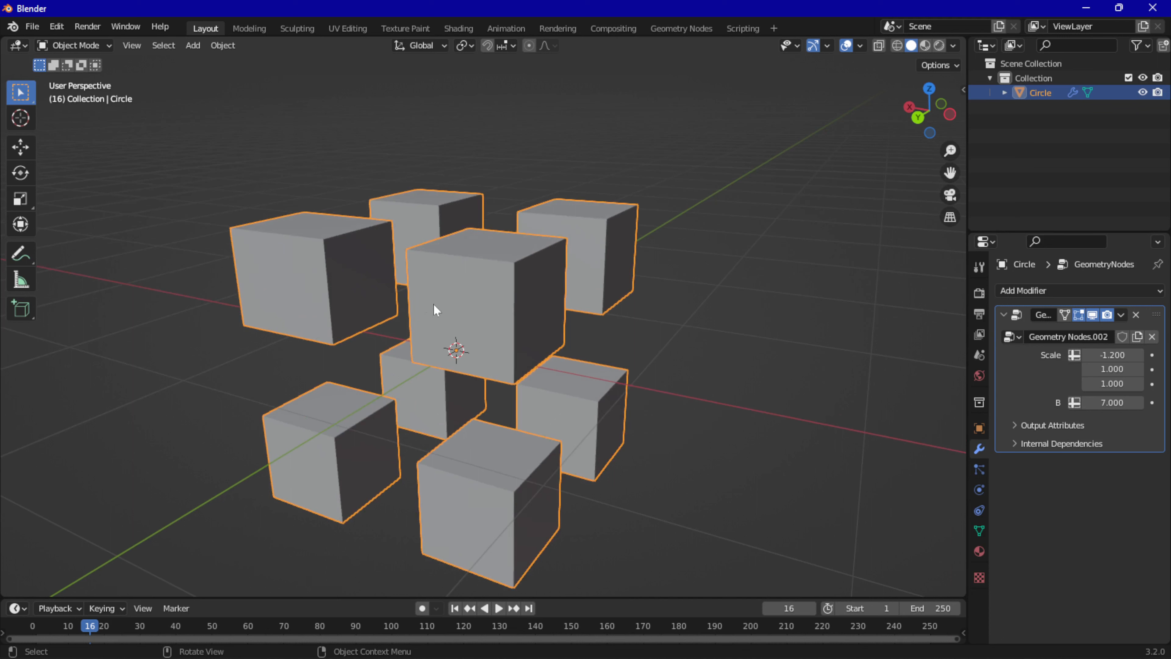
scroll(458, 277, down, 1)
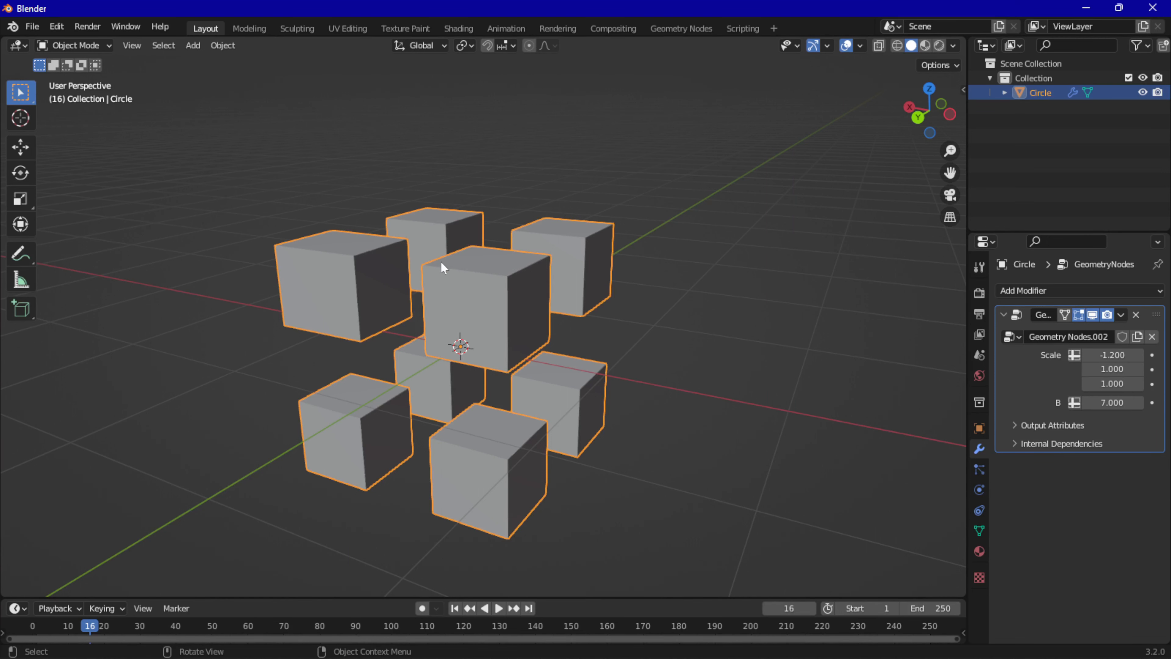
middle_drag(441, 262, 517, 279)
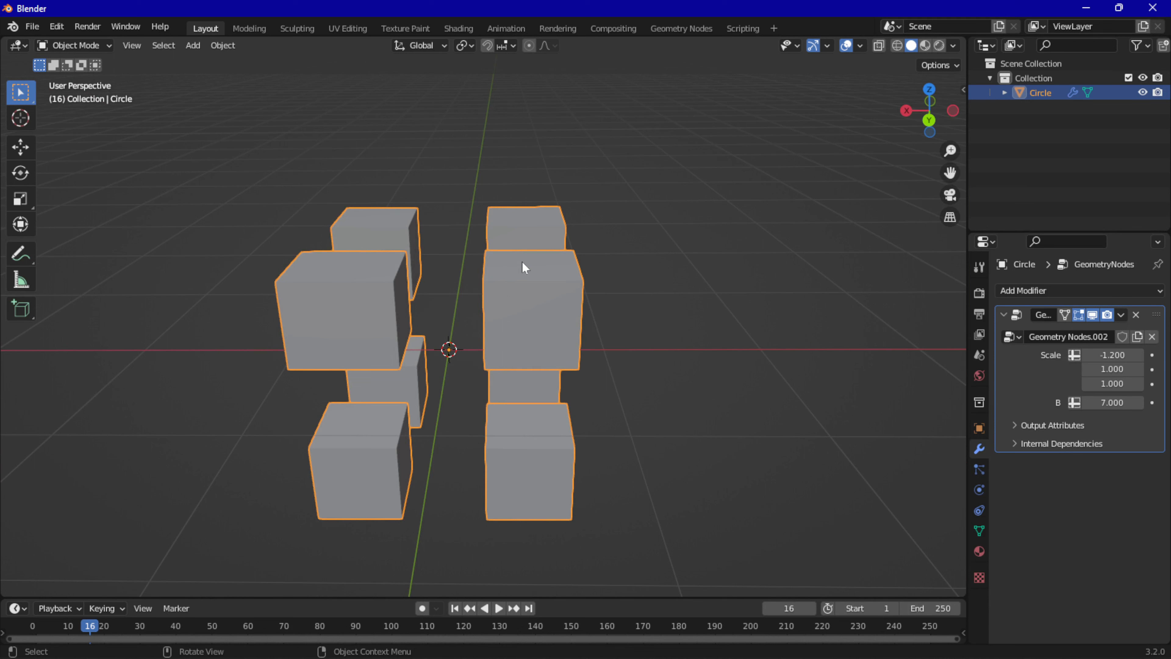
middle_drag(622, 331, 541, 373)
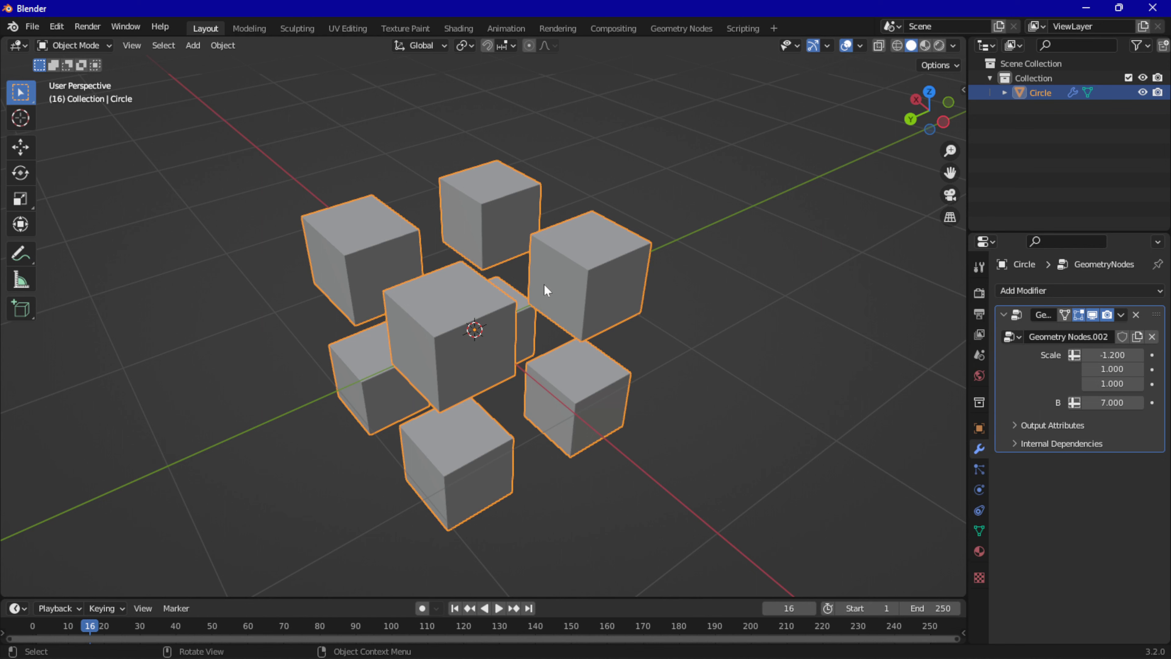
scroll(549, 284, up, 1)
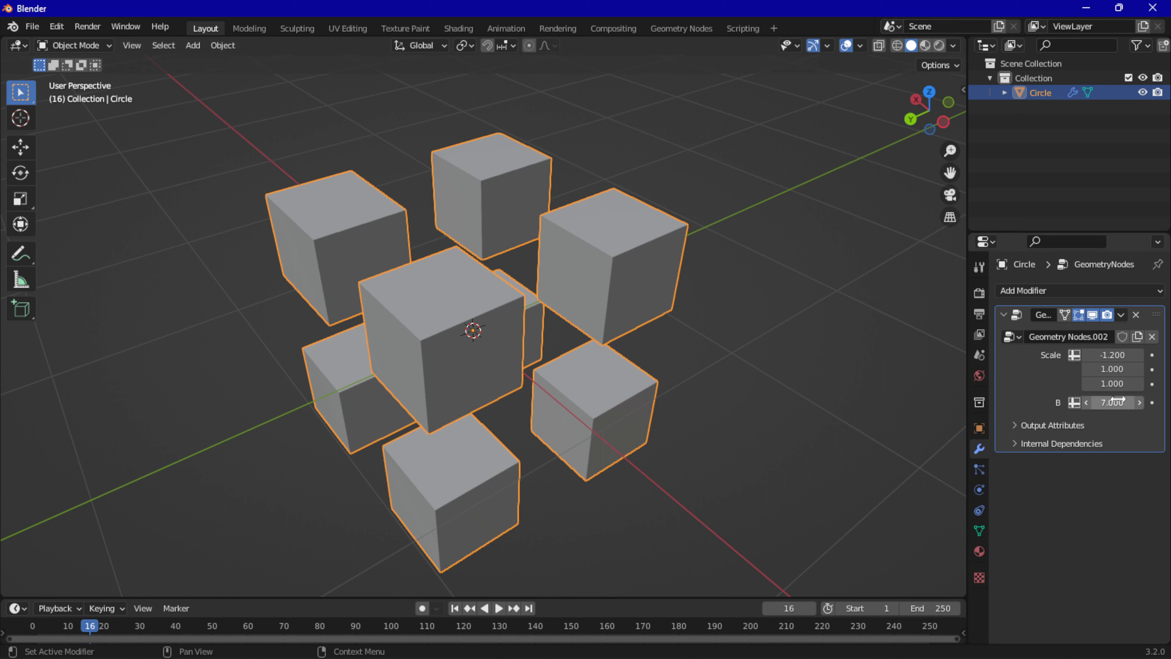
drag(1112, 369, 1123, 369)
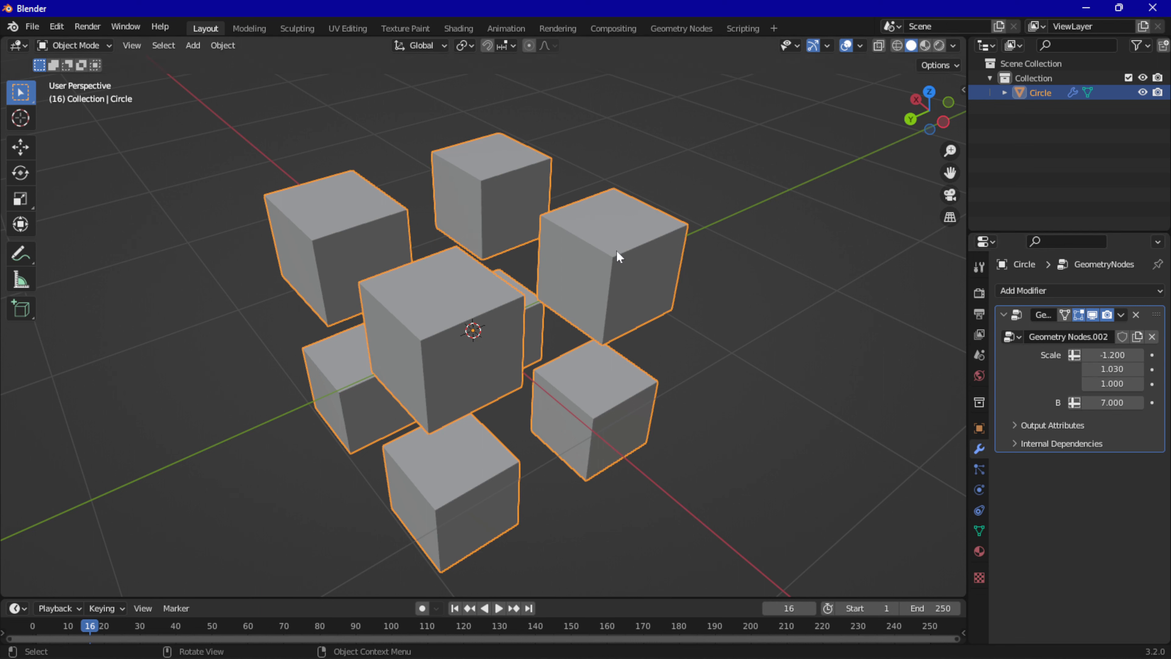
- Set the modifier's B value to 2 and its Y Scale to 1.300
click(1112, 403)
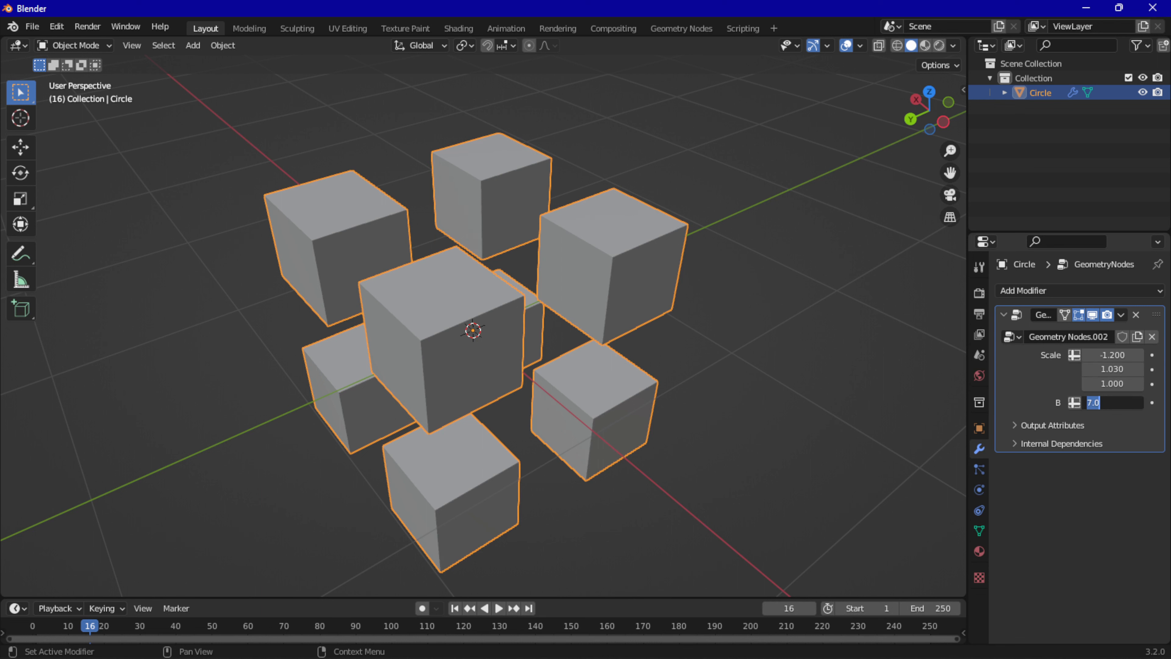
text(2)
key(Return)
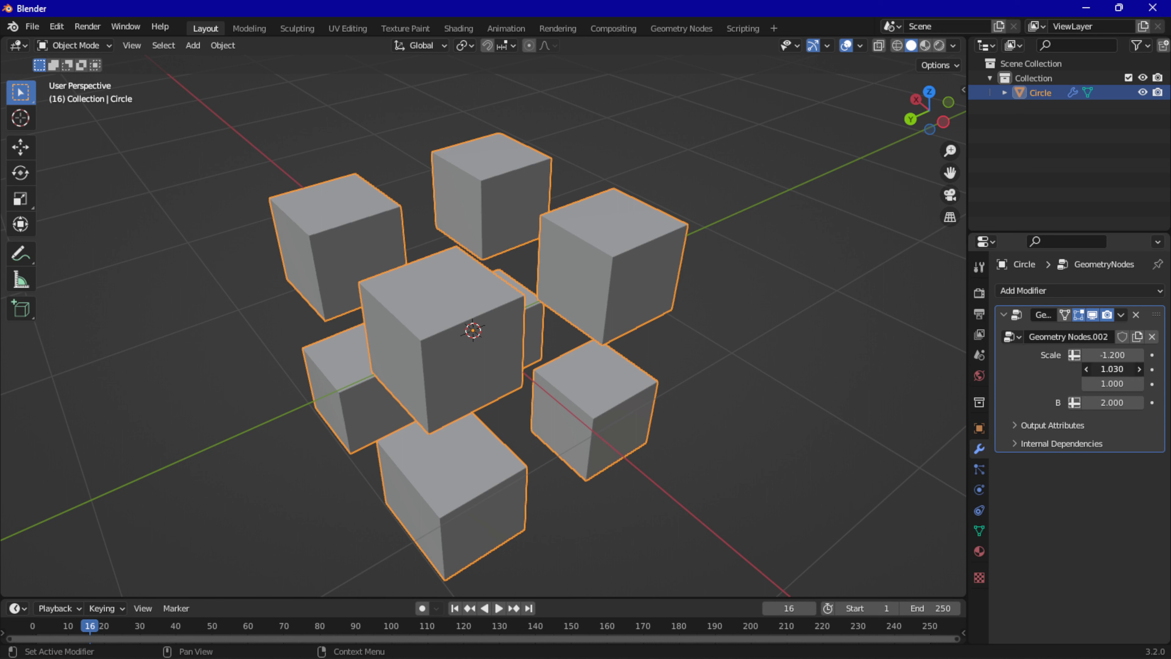
mouse_move(1113, 369)
mouse_down()
mouse_move(1139, 369)
mouse_move(1101, 389)
mouse_up()
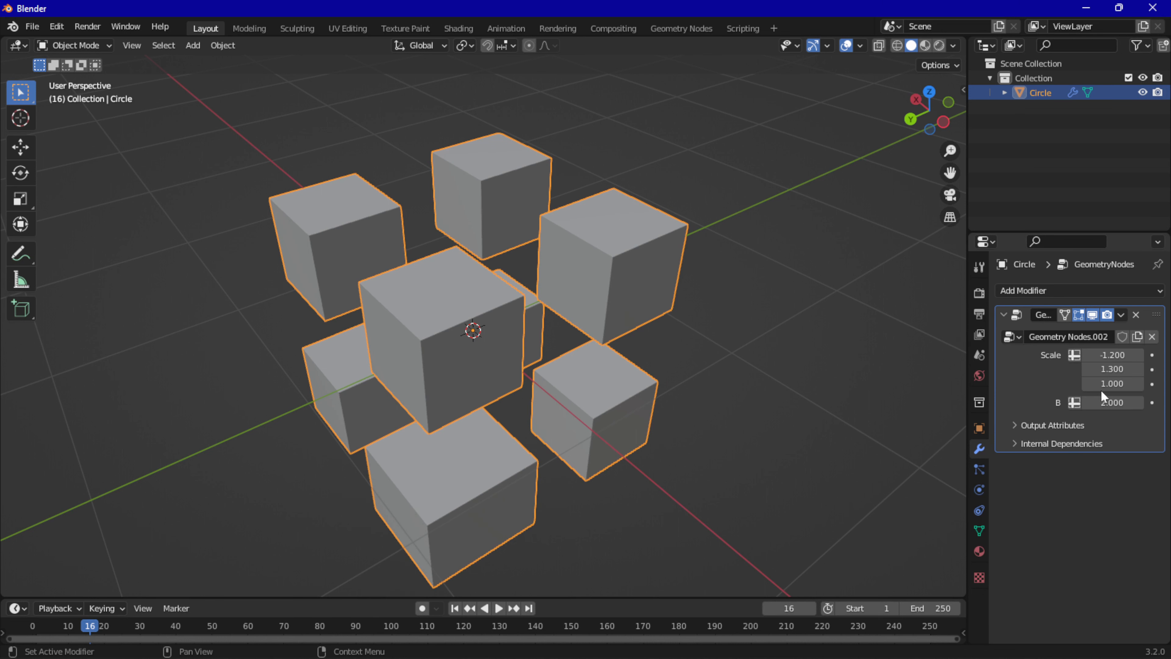
- Set the modifier's B value to 3 and its X Scale to -0.970
click(1107, 403)
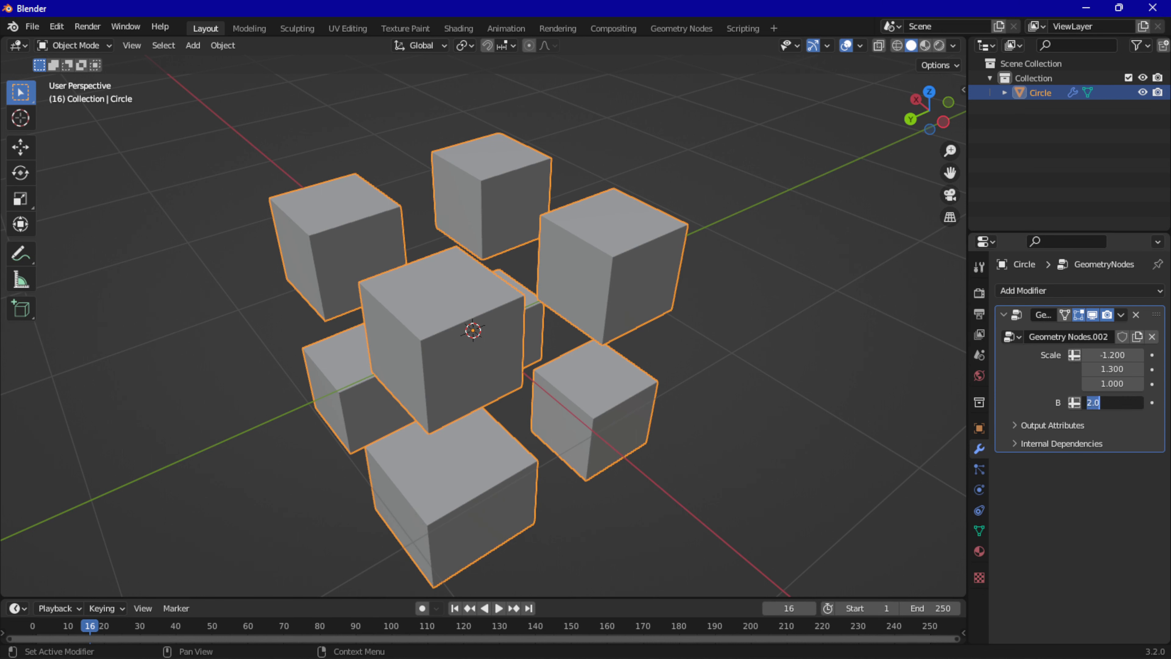
text(3)
key(Return)
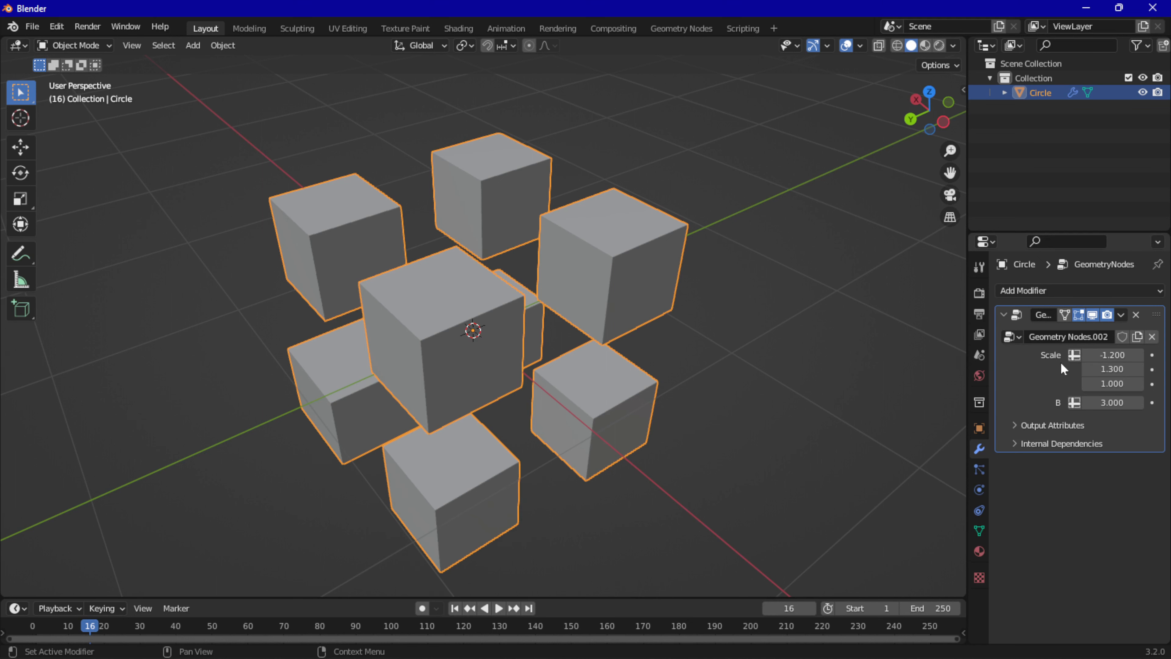
drag(1112, 355, 1123, 355)
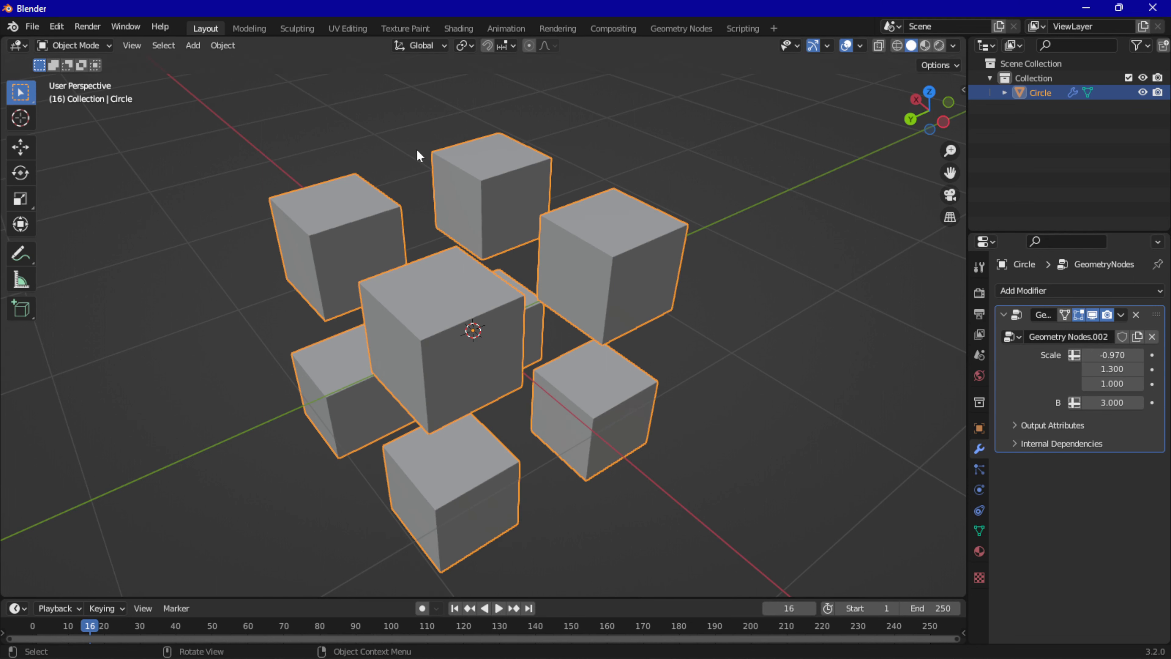
- Delete the Circle object with its cube arrangement and add a UV sphere mesh to the scene
middle_drag(467, 228, 500, 216)
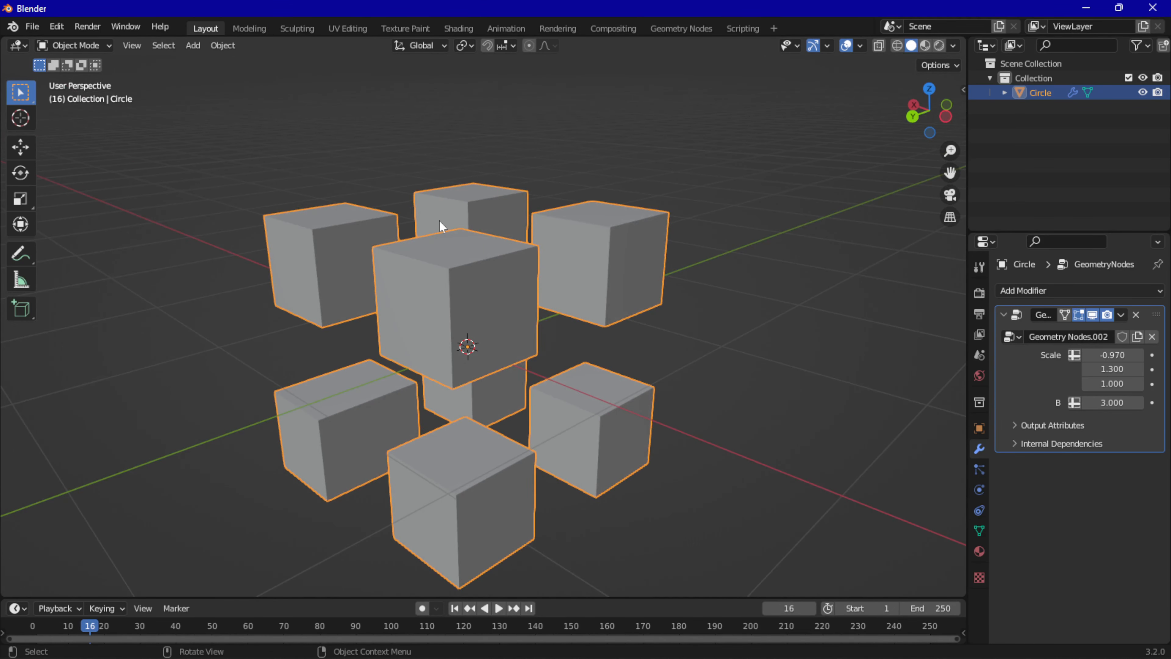
key(Delete)
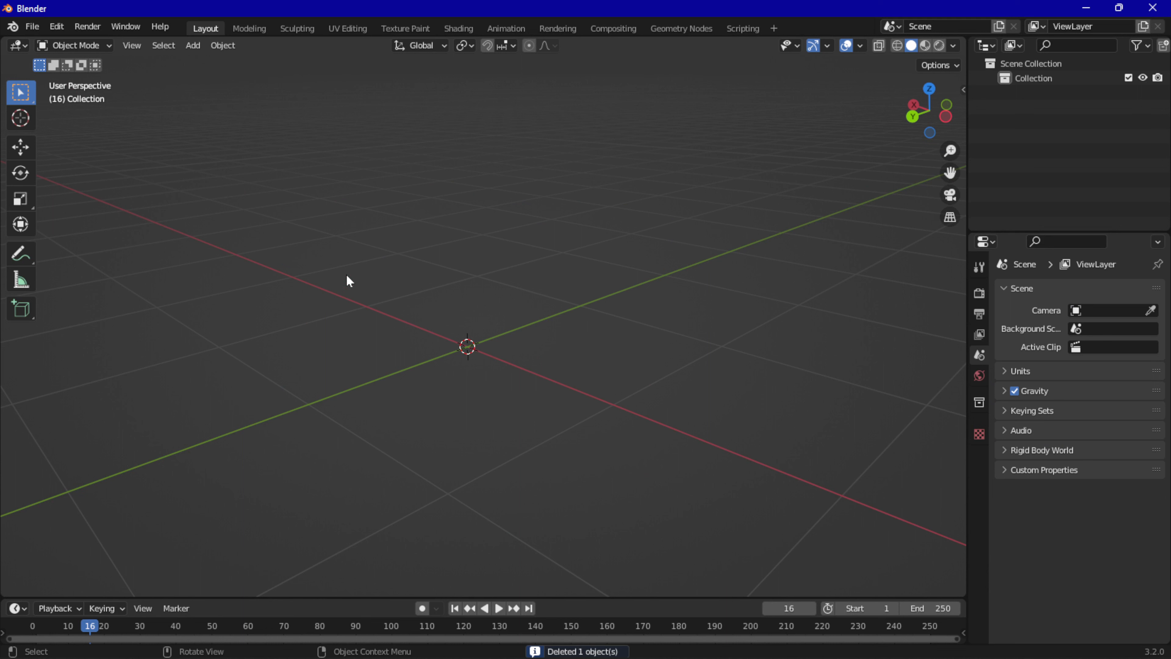
key(shift+a)
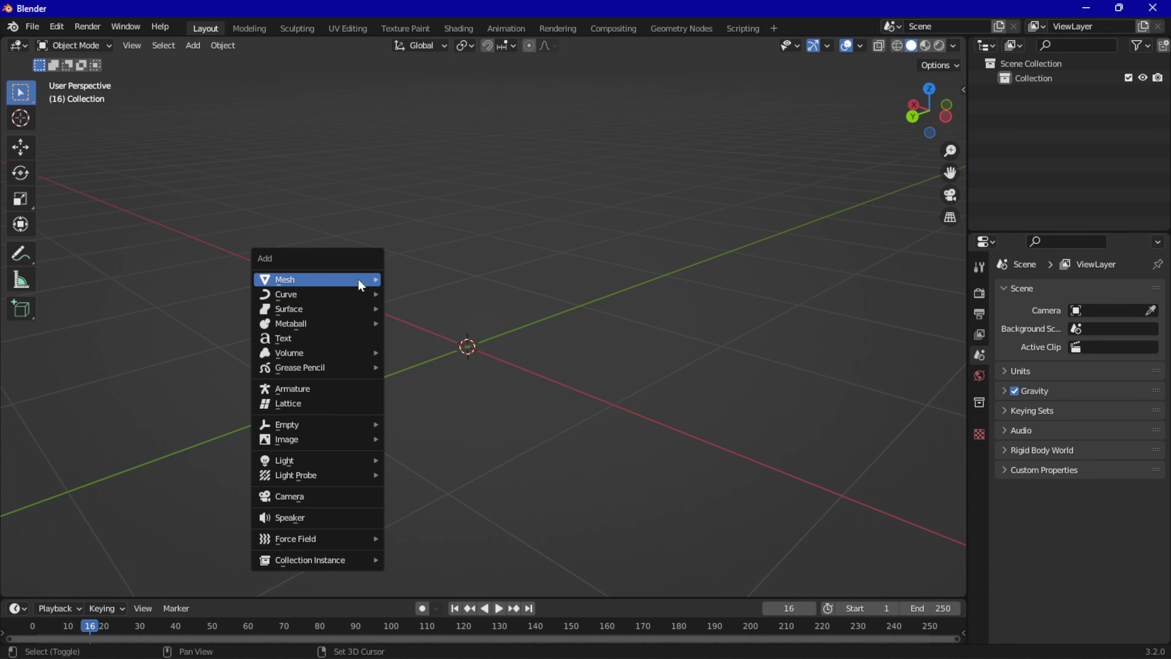
mouse_move(357, 278)
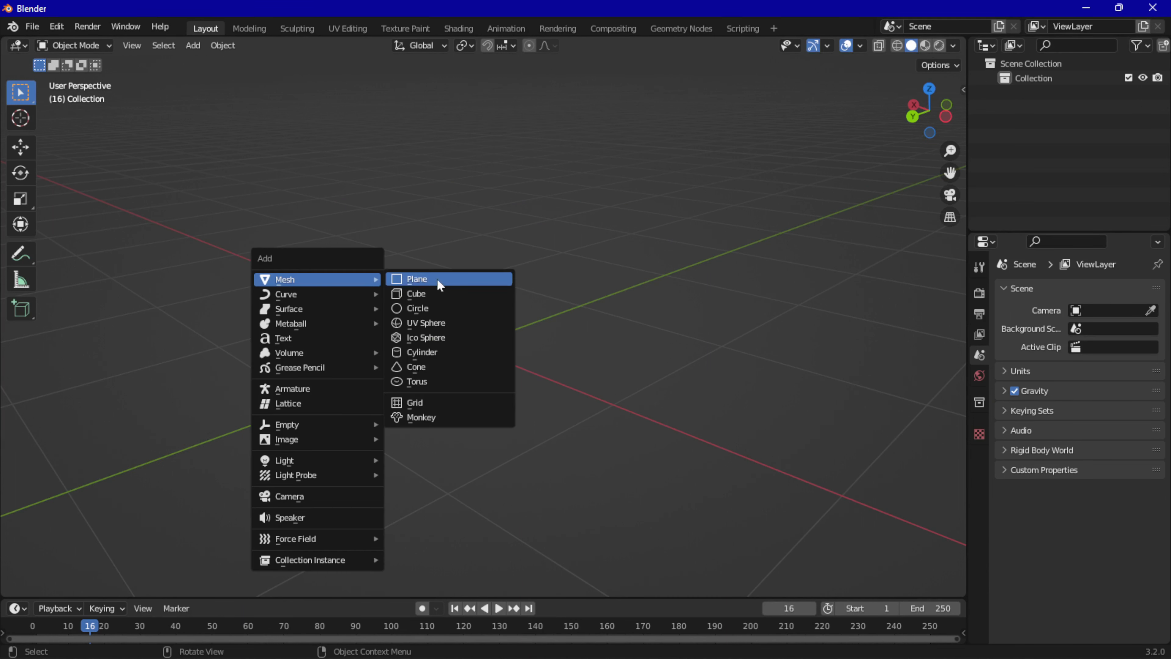
click(444, 325)
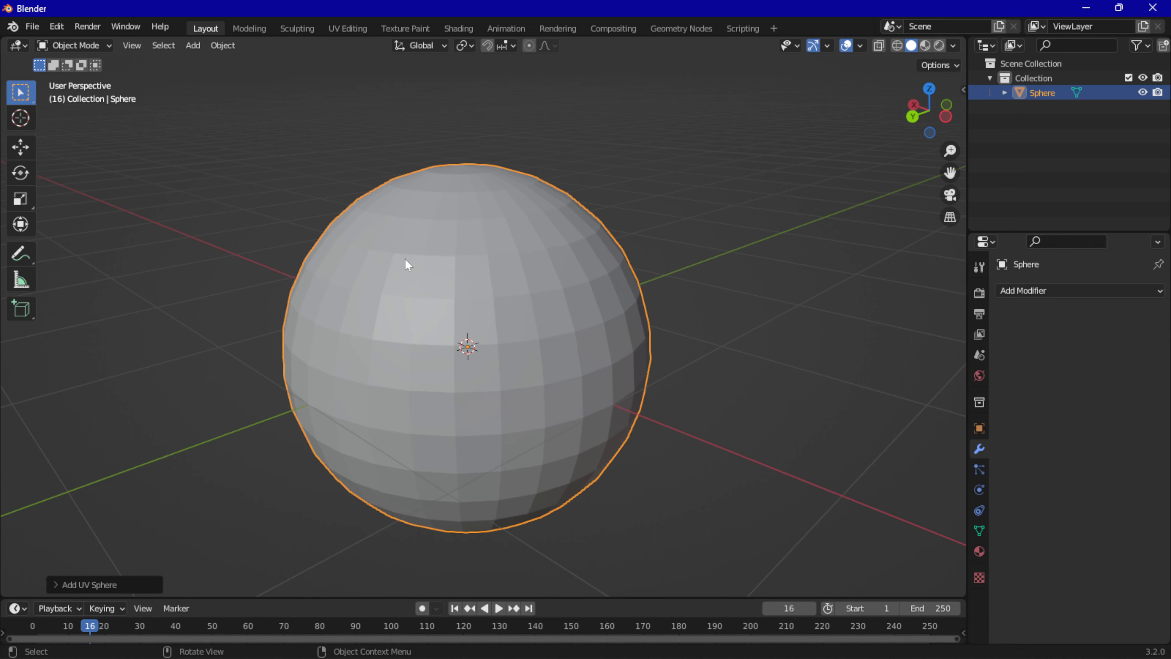
- Create a new geometry node tree for the sphere and delete its Group Input node
click(683, 31)
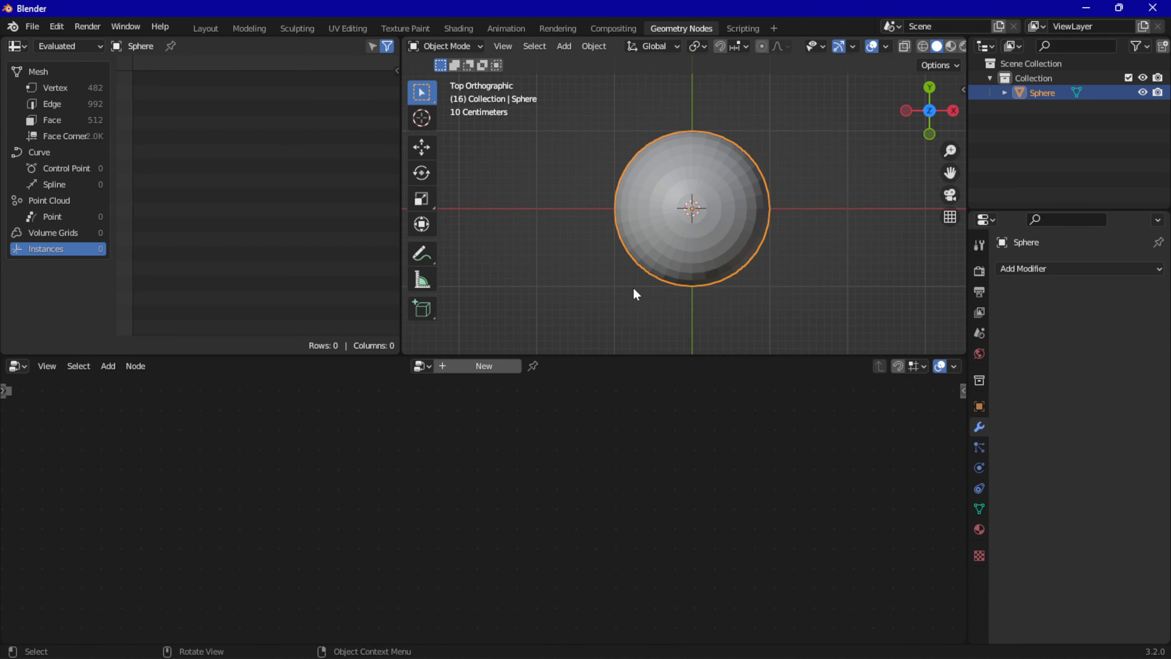
click(483, 366)
middle_drag(611, 272, 586, 196)
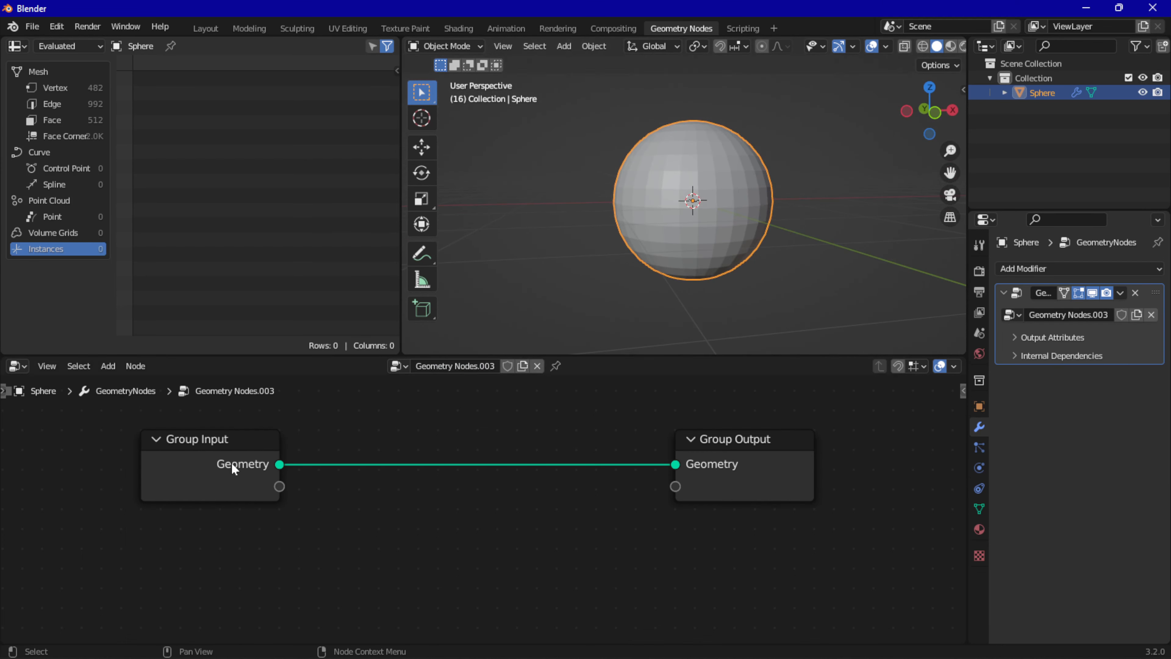
click(199, 470)
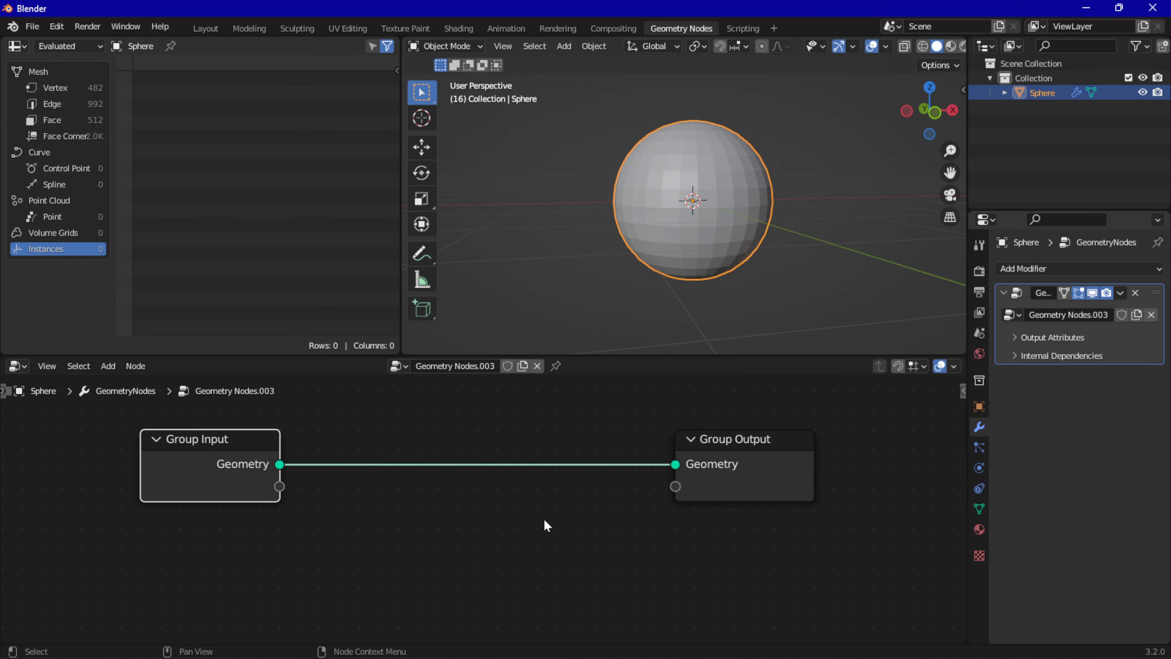
key(x)
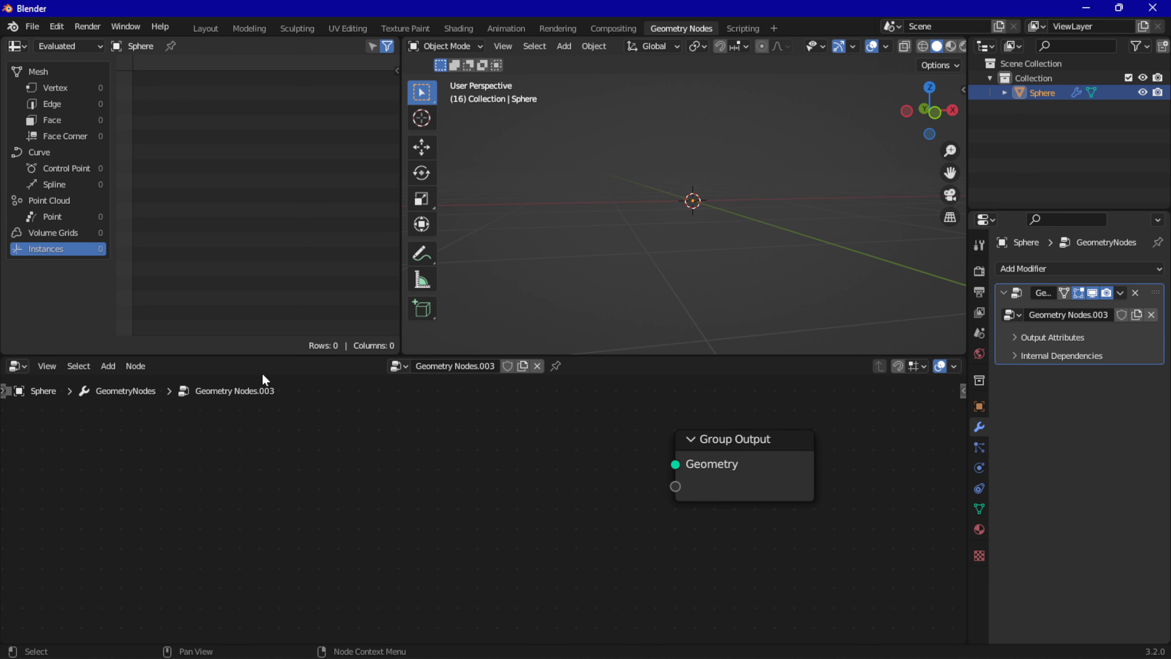
- Add a Grid mesh primitive node and connect its Mesh output to the Group Output's Geometry input
click(108, 366)
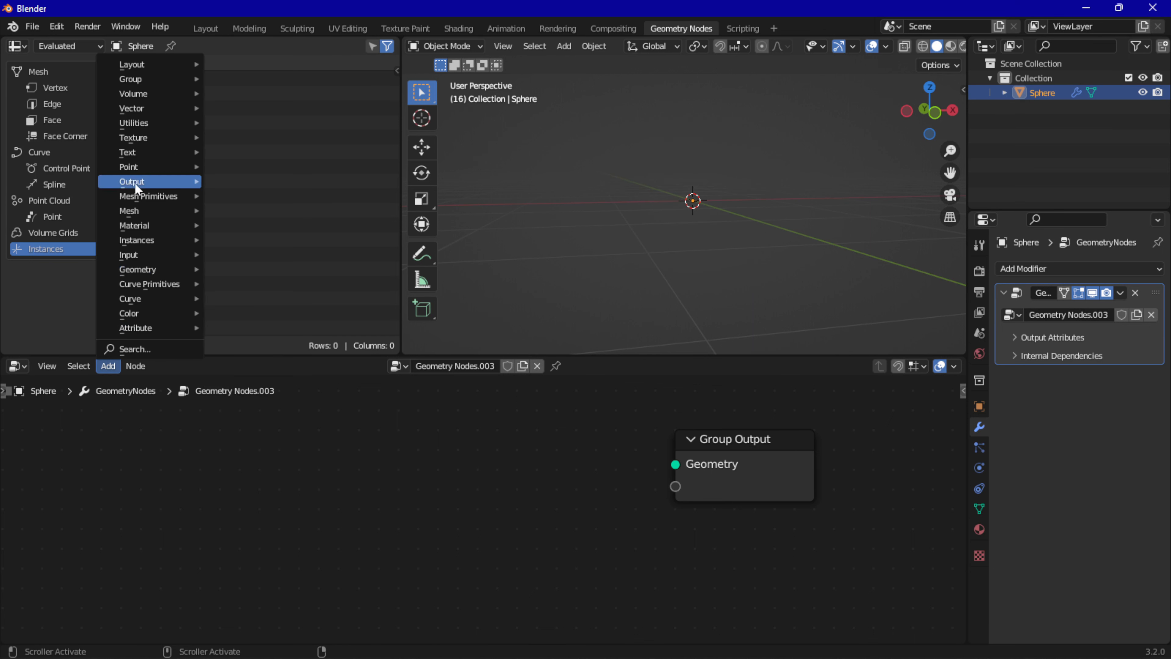
mouse_move(128, 198)
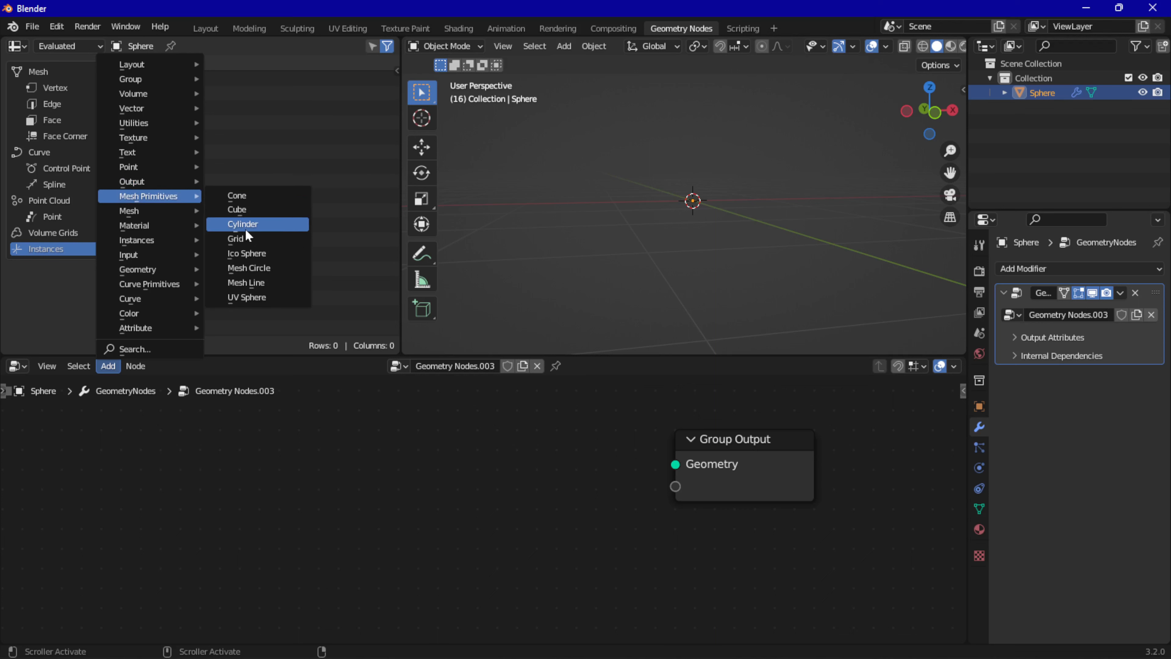
click(238, 239)
click(349, 463)
drag(370, 463, 675, 465)
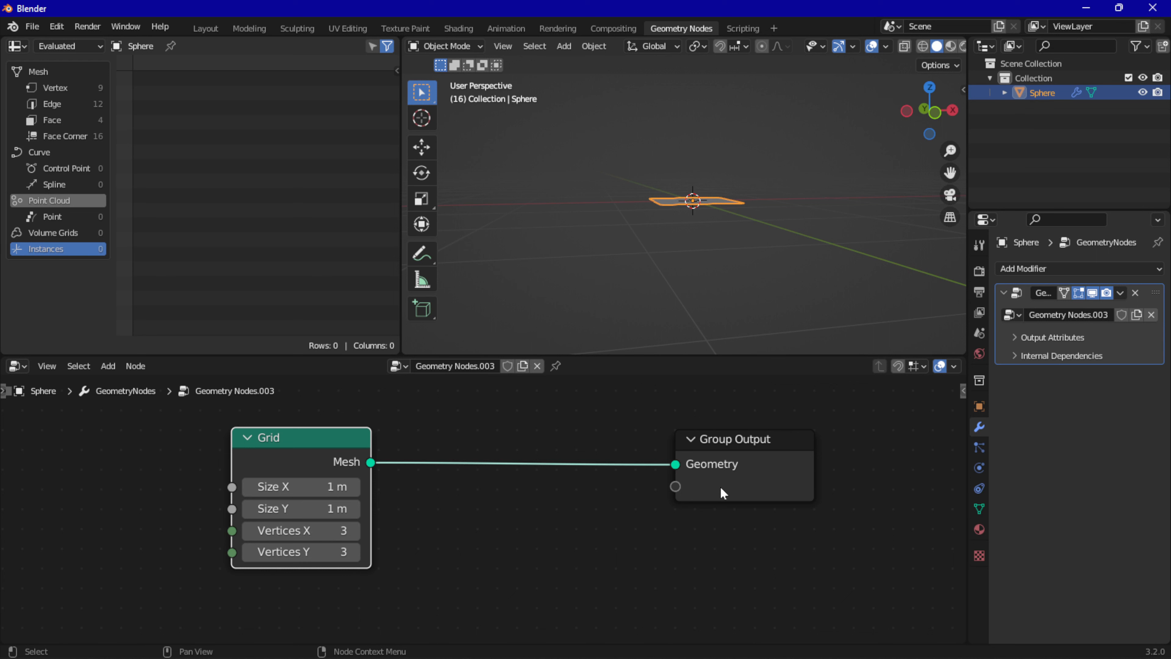
- Space the Grid and Group Output nodes farther apart and add an Instance on Points node below their link
drag(720, 486, 810, 479)
drag(278, 439, 118, 430)
click(106, 366)
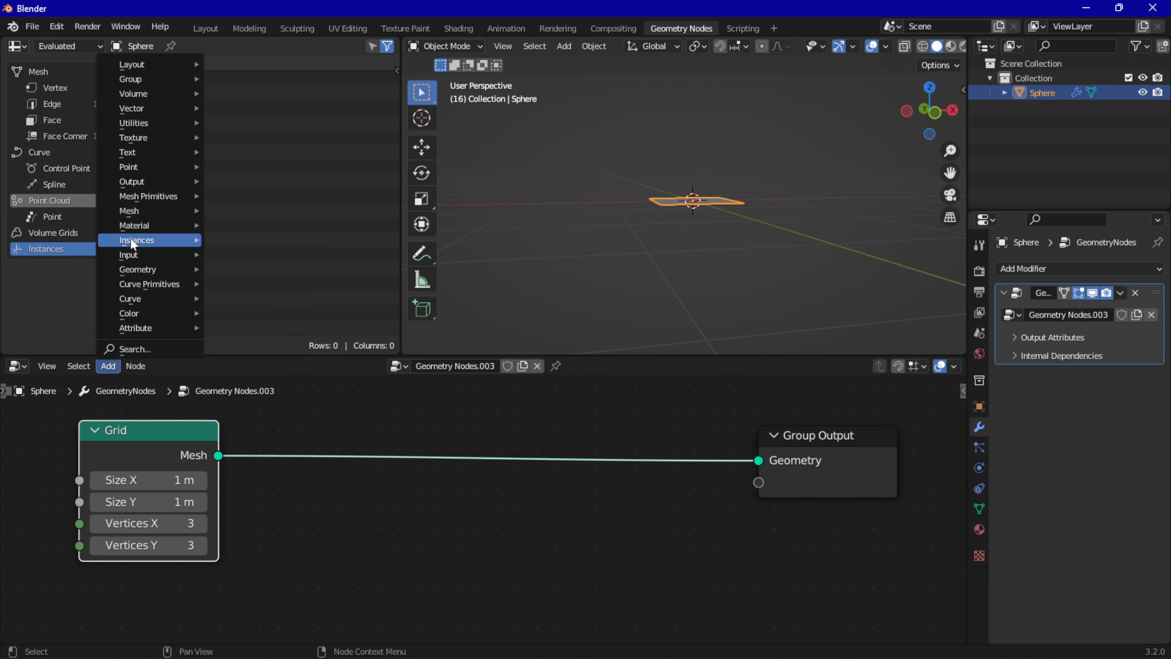
mouse_move(139, 240)
click(284, 244)
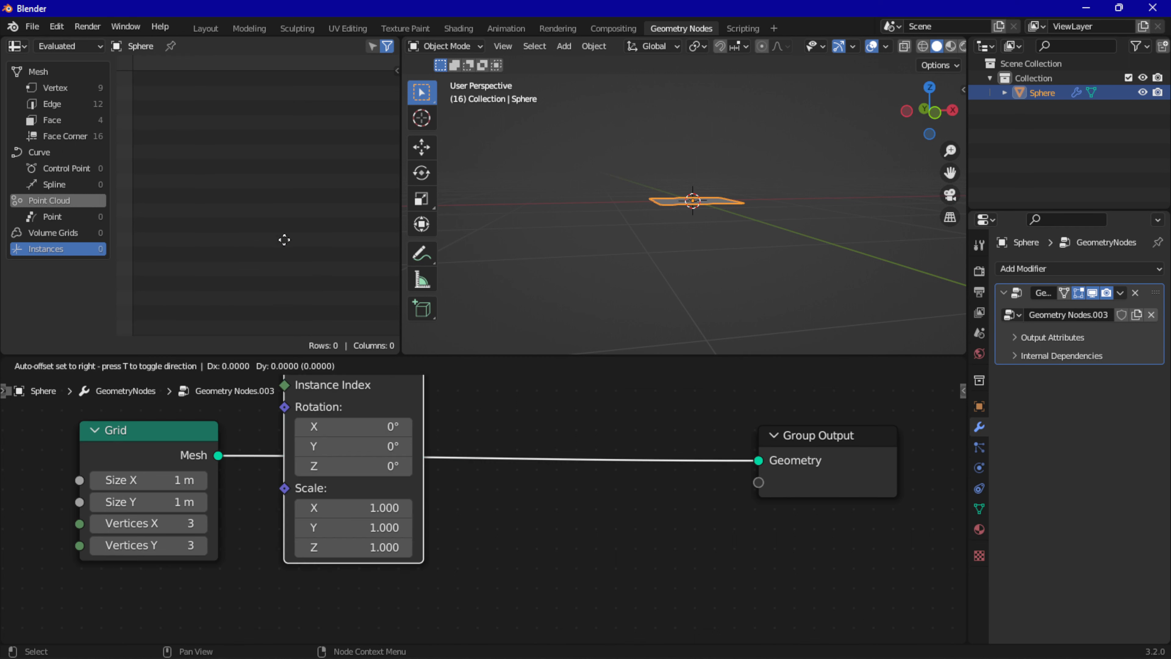
click(600, 508)
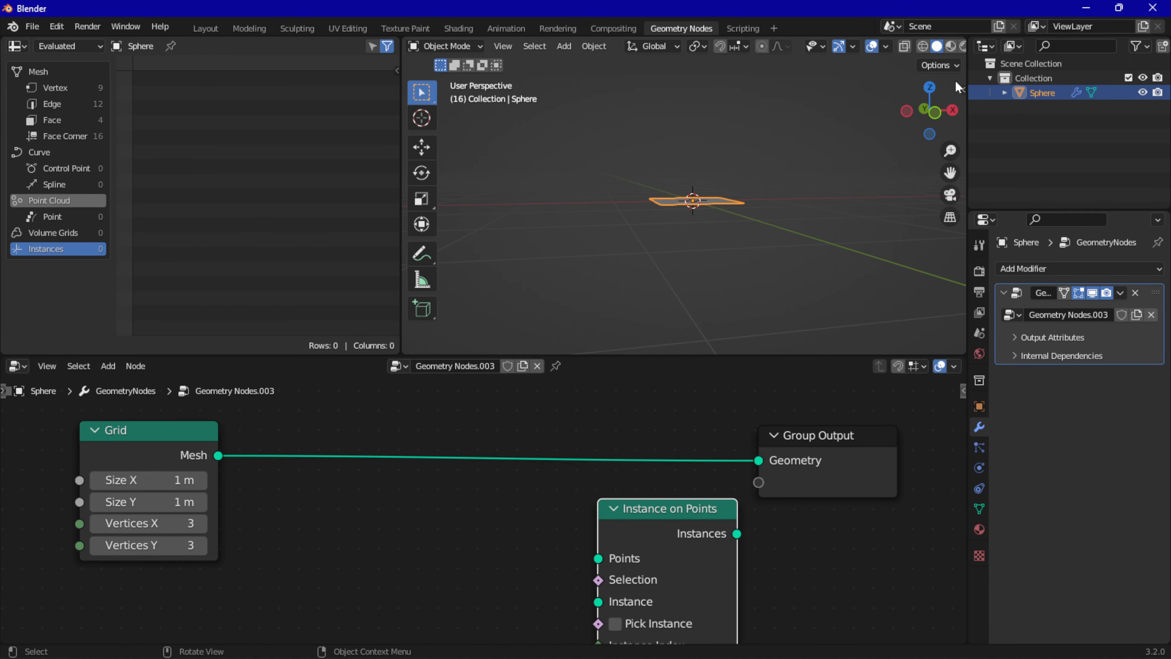
- Show the viewport in wireframe and insert the Instance on Points node into the link between Grid and Group Output
middle_drag(765, 184, 777, 218)
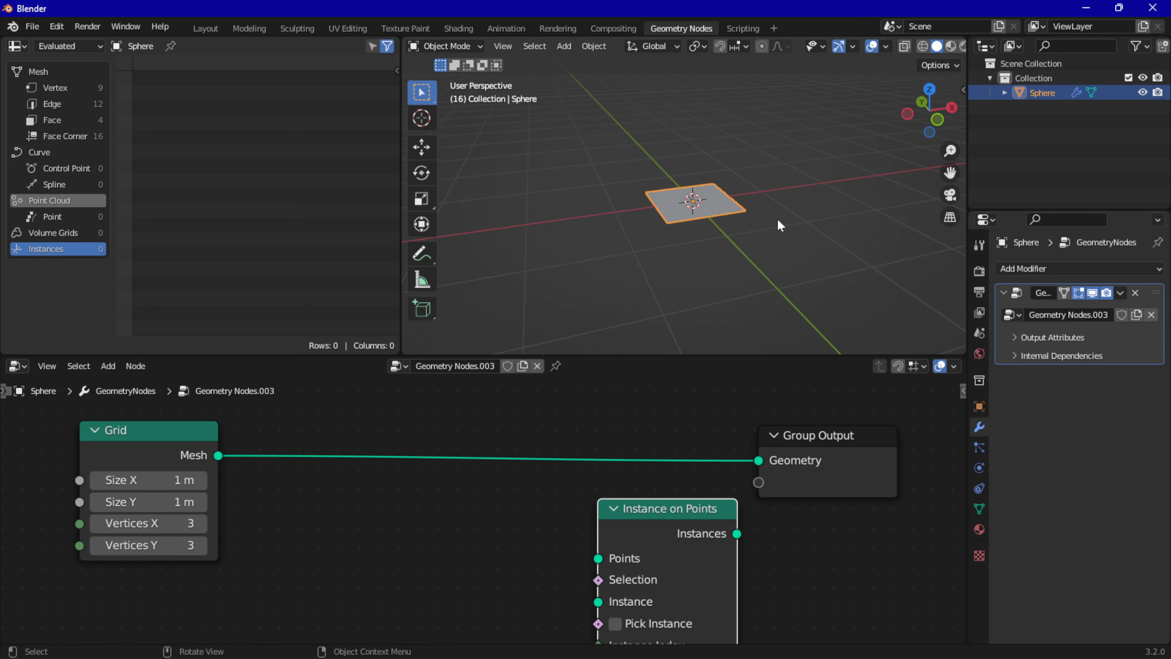
click(922, 47)
scroll(744, 241, up, 8)
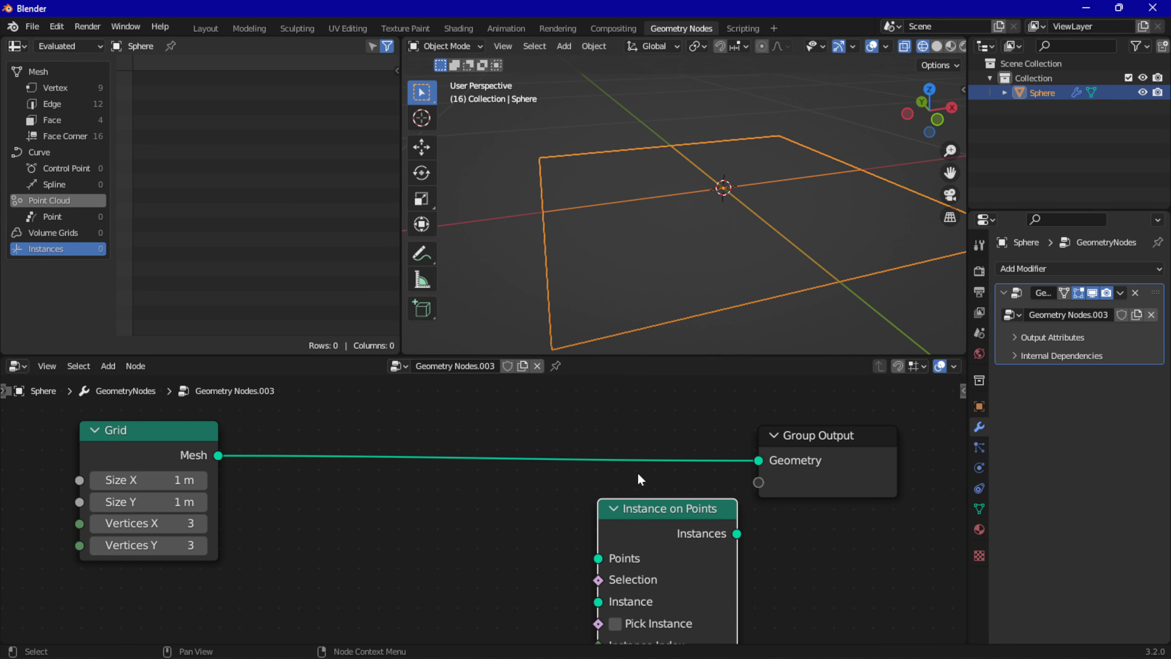
drag(656, 527, 681, 457)
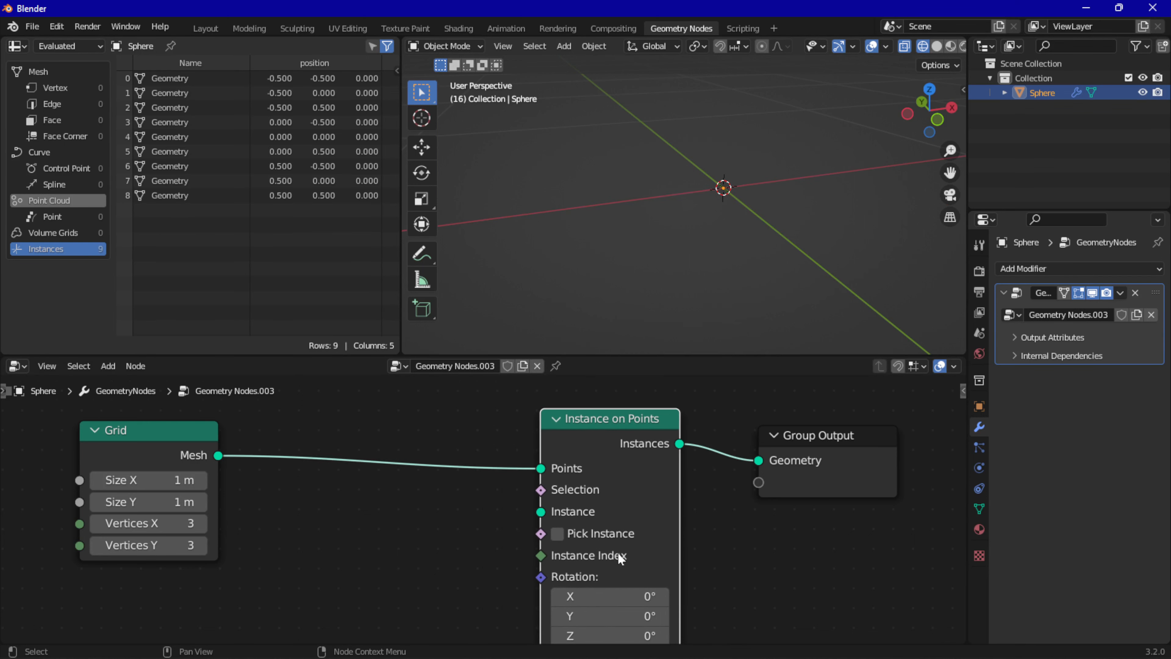
- Connect a new Cylinder node's Mesh output to the Instance input of Instance on Points and return the viewport to solid shading
scroll(617, 552, down, 1)
click(118, 372)
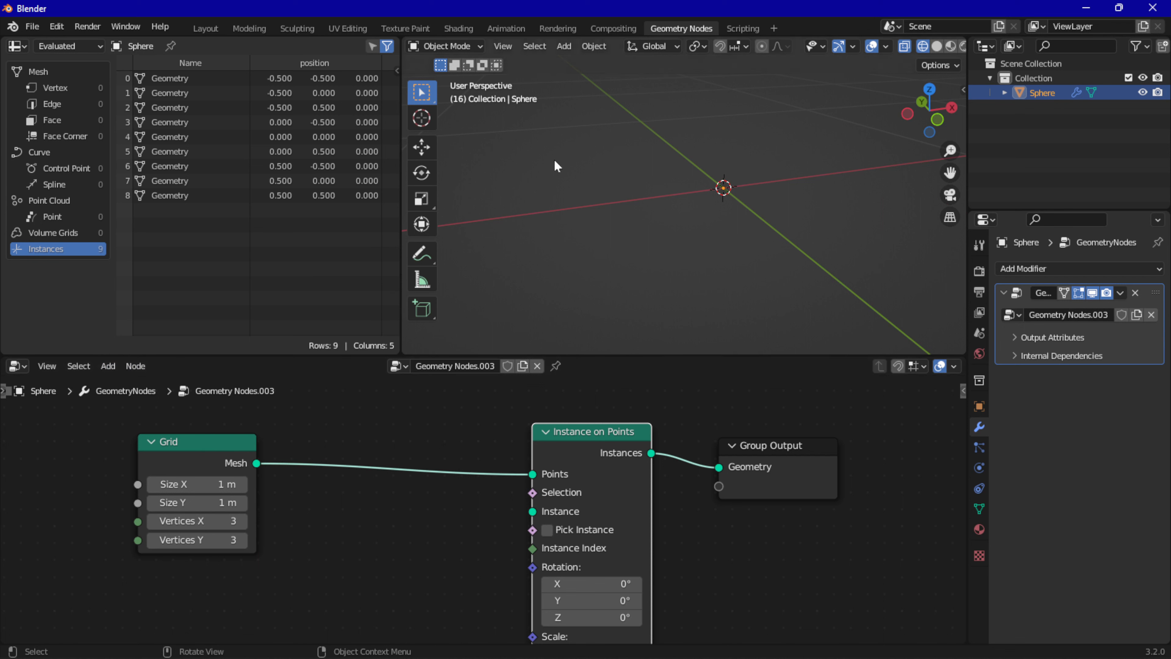
click(108, 365)
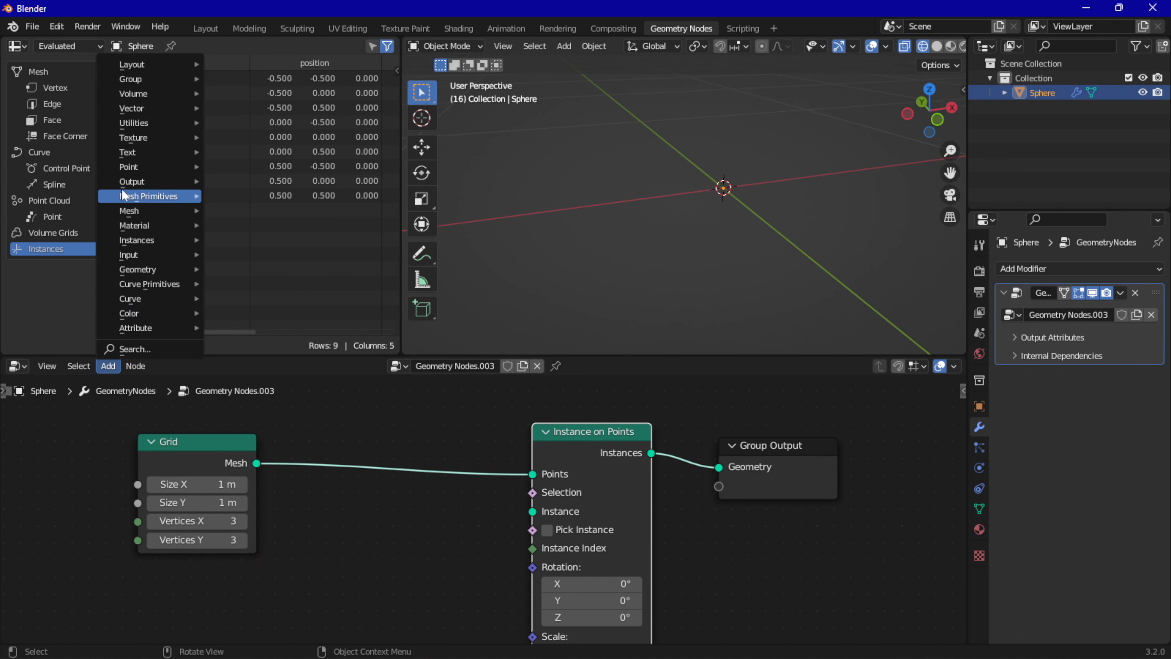
mouse_move(148, 196)
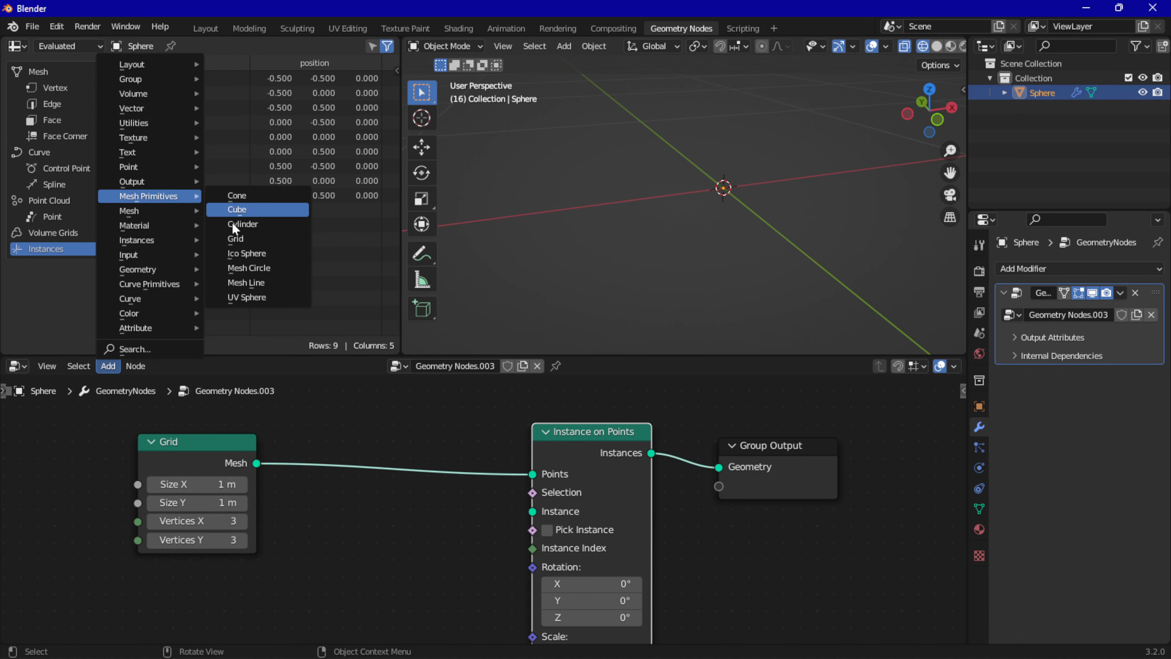
click(266, 226)
click(332, 491)
drag(455, 521, 533, 512)
scroll(692, 330, down, 4)
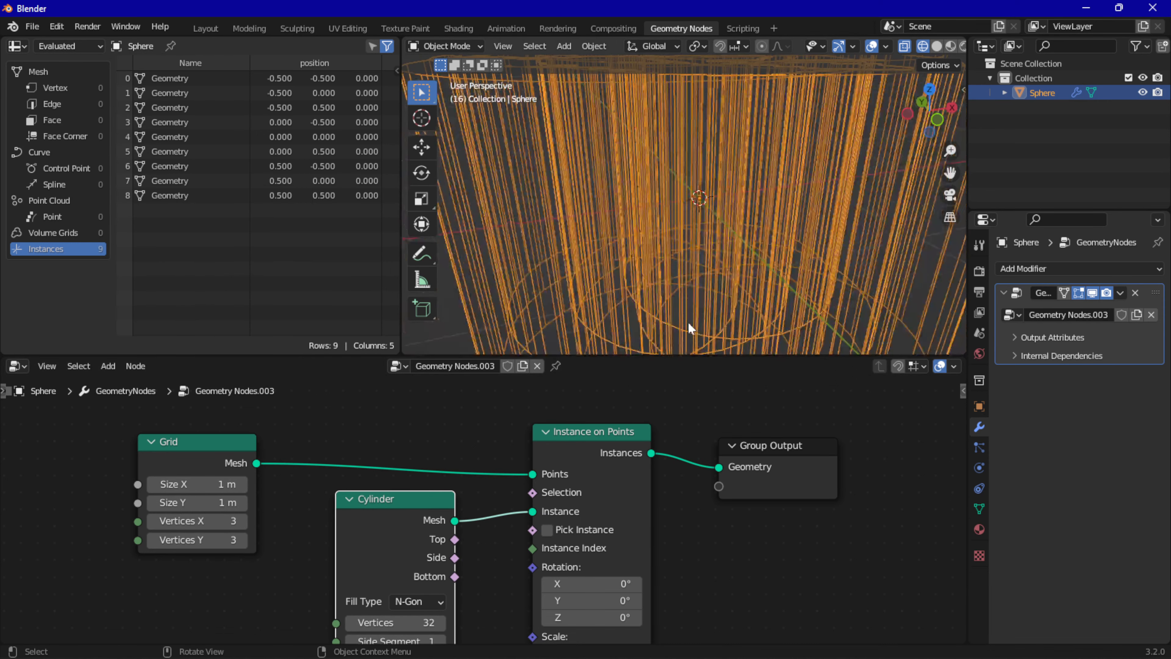
click(938, 47)
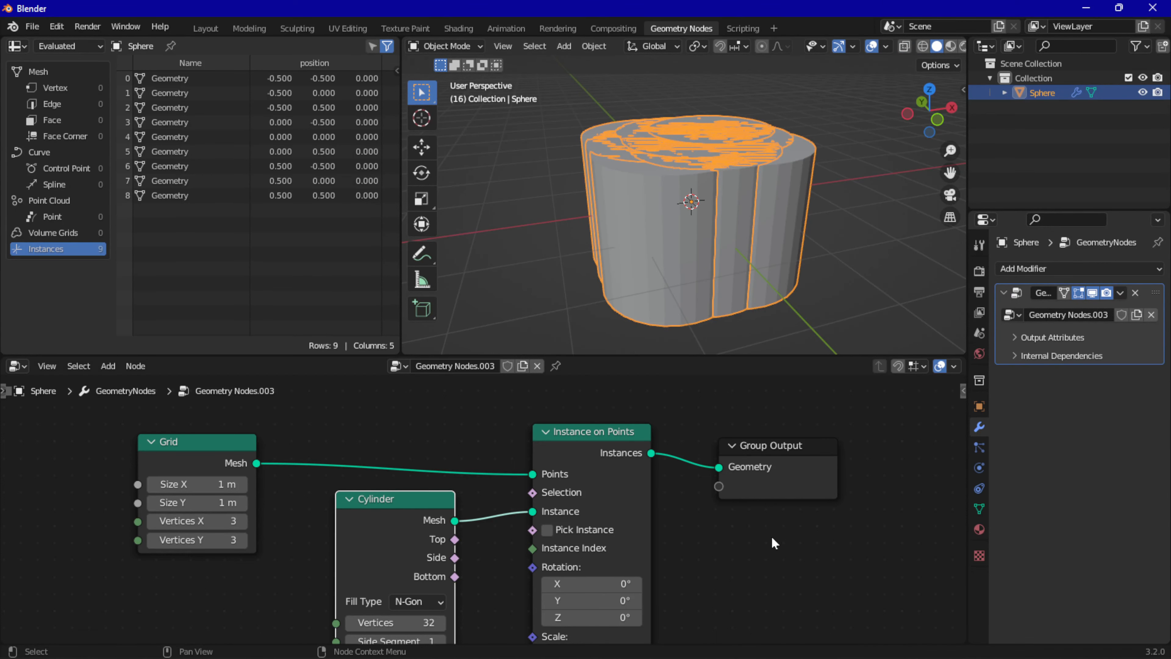
- Set the Cylinder node's radius to 0.2 m and depth to 0.7 m, and move Group Output farther from Instance on Points
middle_drag(772, 535, 688, 437)
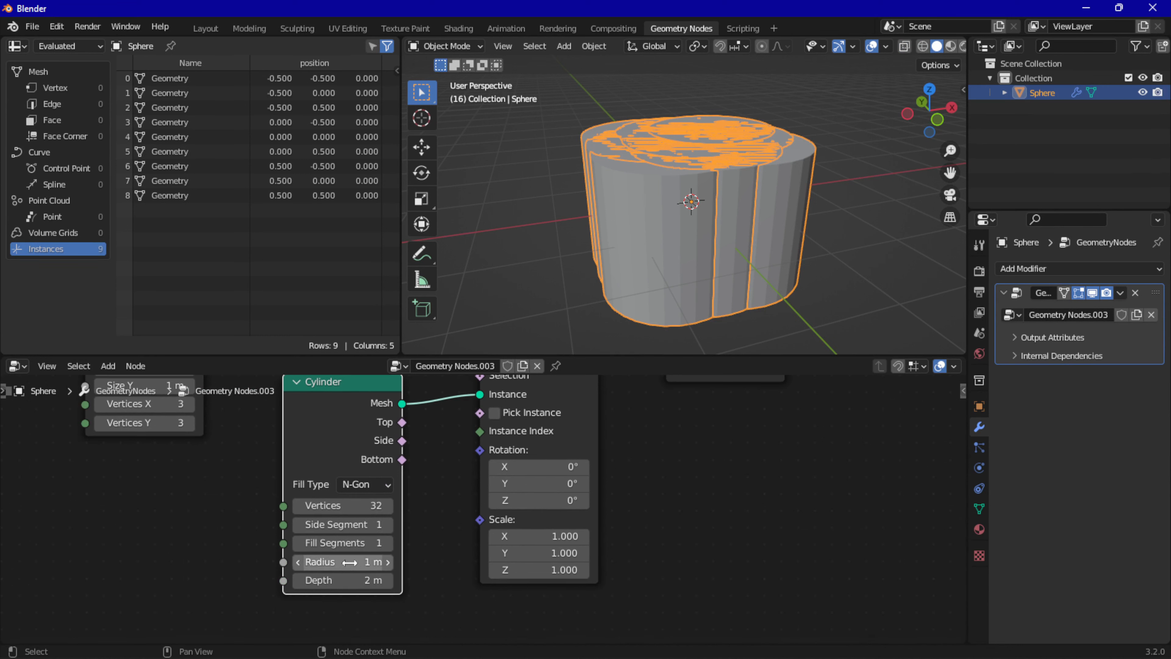
drag(343, 561, 305, 580)
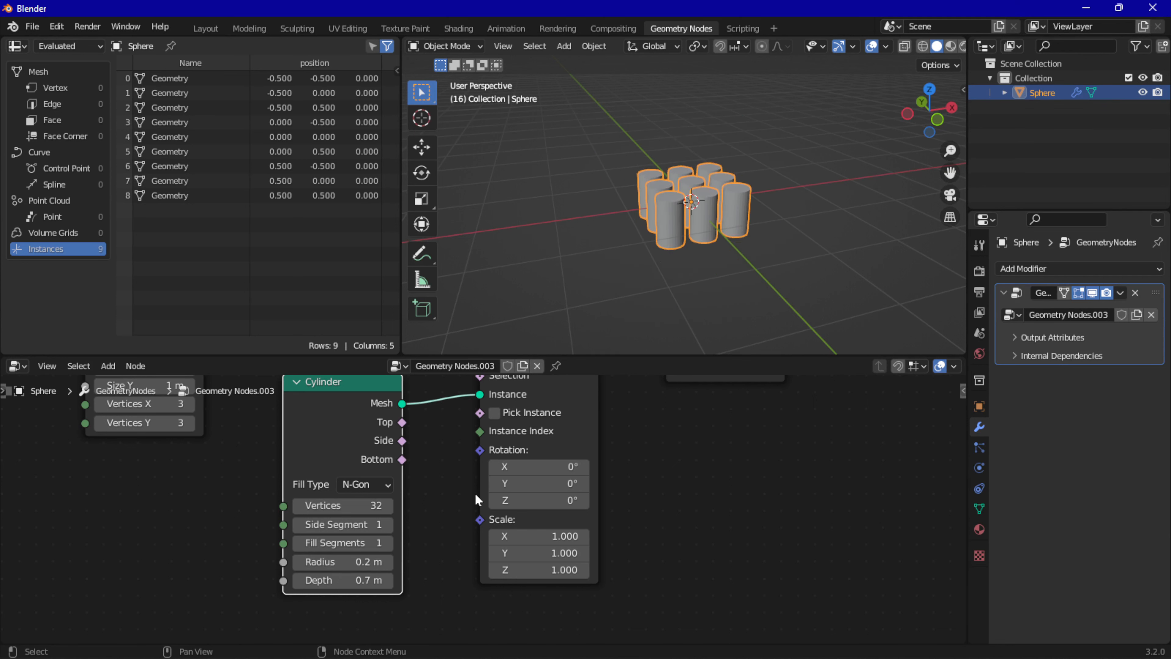
scroll(632, 288, up, 4)
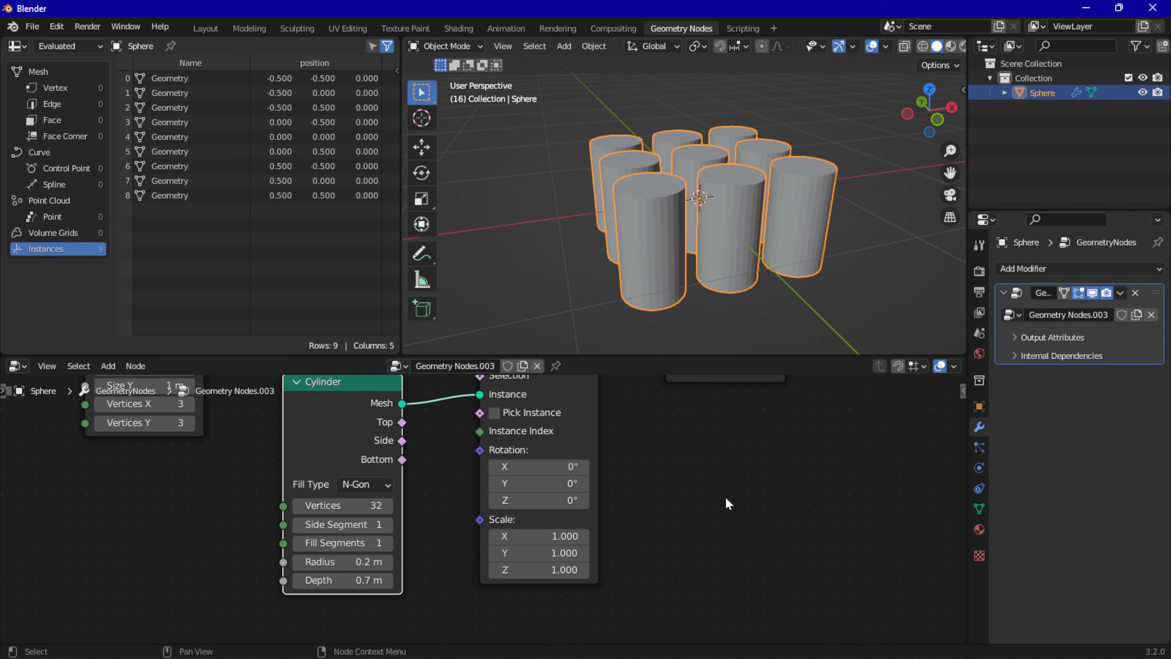
middle_drag(727, 502, 630, 592)
drag(633, 482, 825, 466)
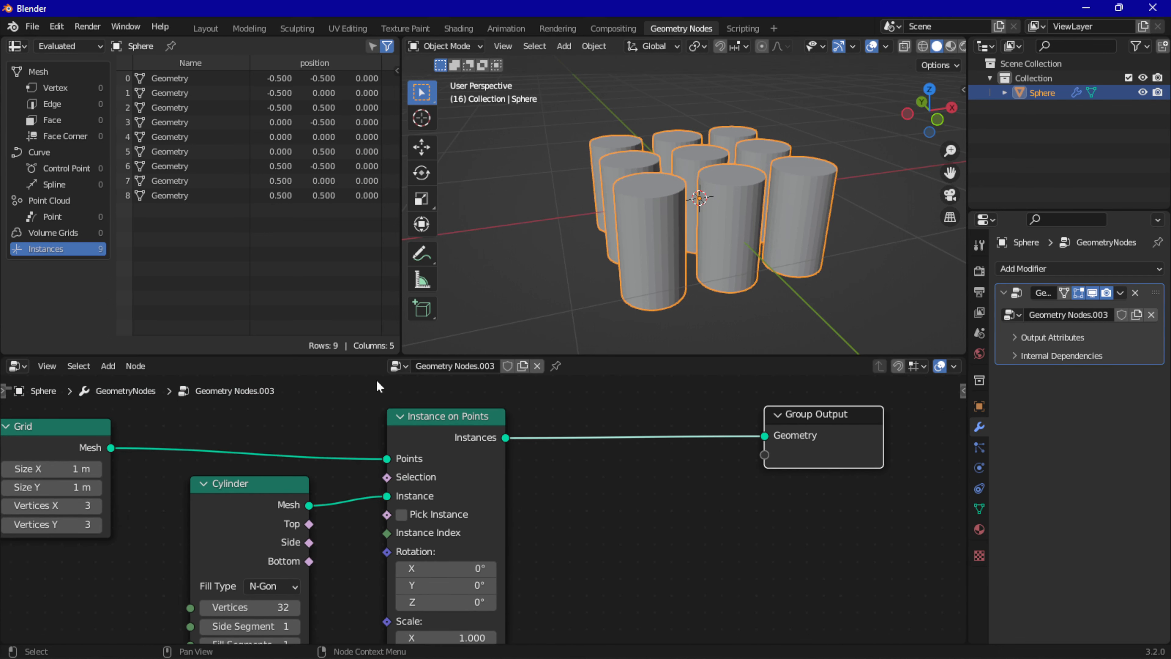
- Insert a Transform node between Instance on Points and Group Output and set its X scale to 5.2
click(110, 366)
mouse_move(152, 255)
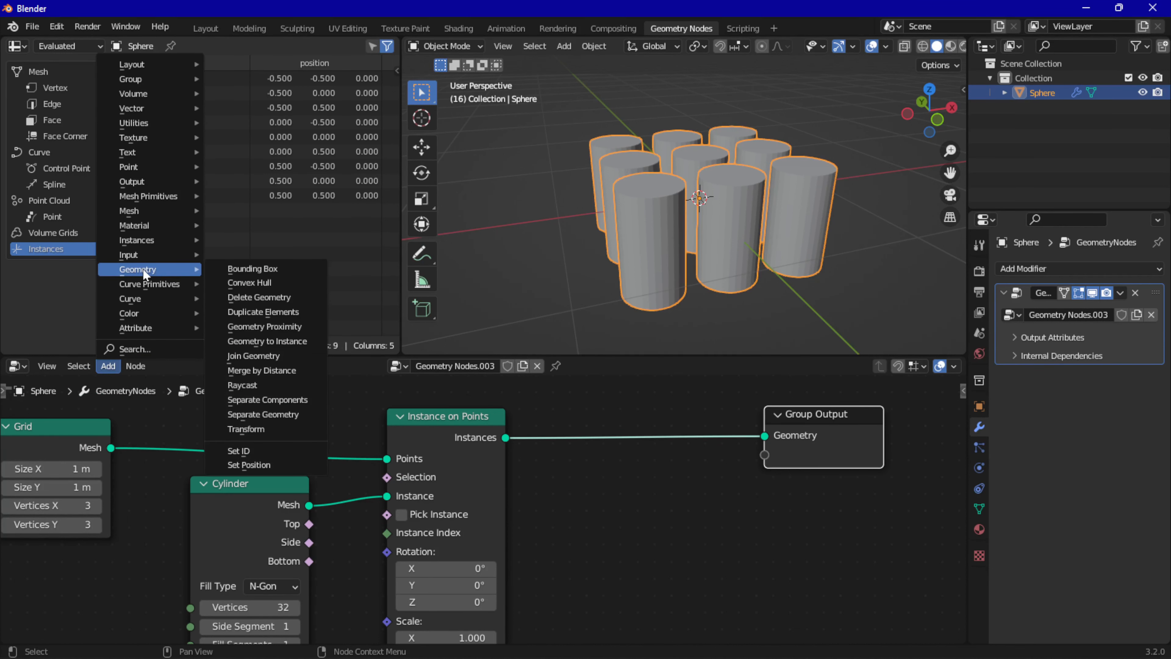
click(253, 429)
click(608, 408)
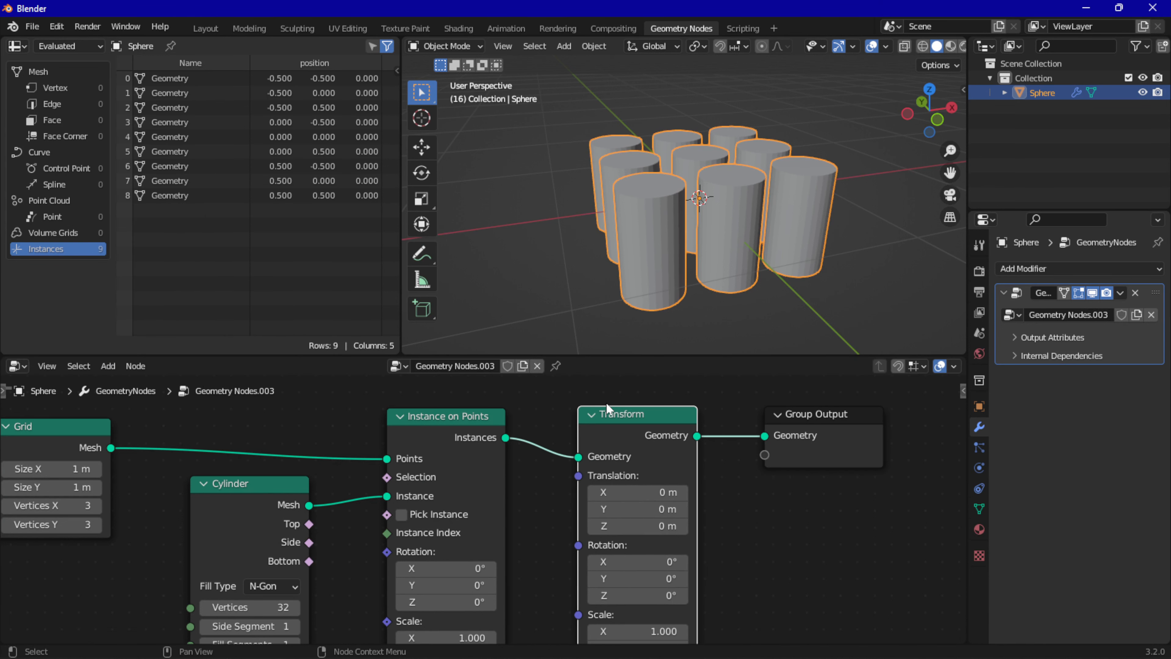
middle_drag(768, 491, 737, 422)
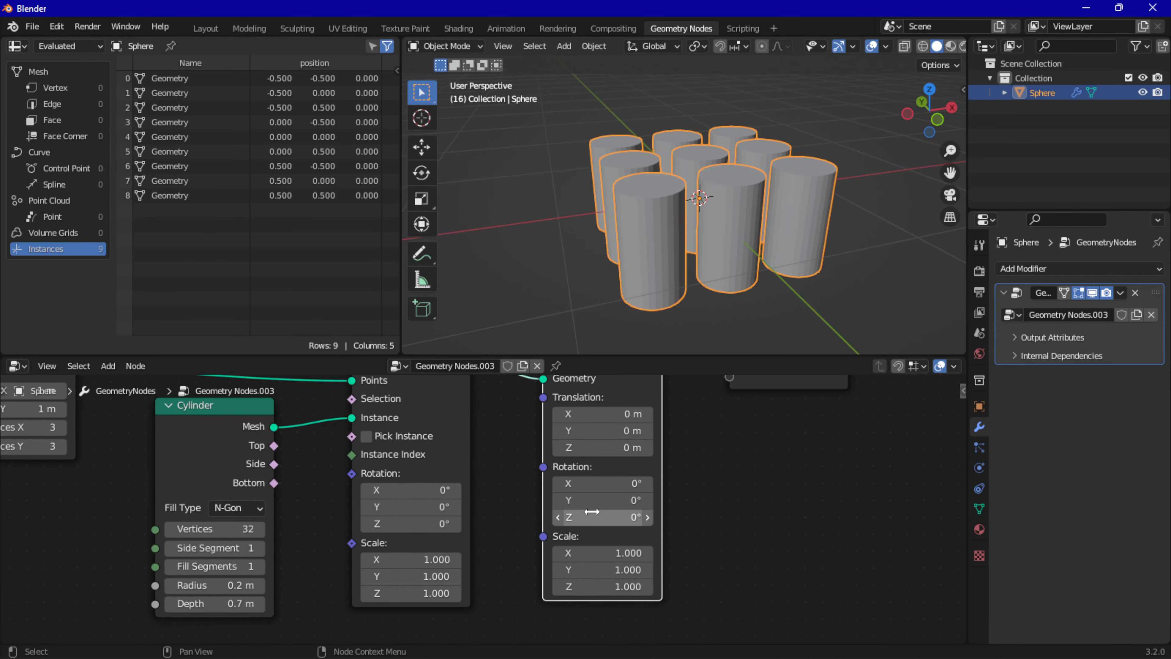
drag(585, 552, 628, 553)
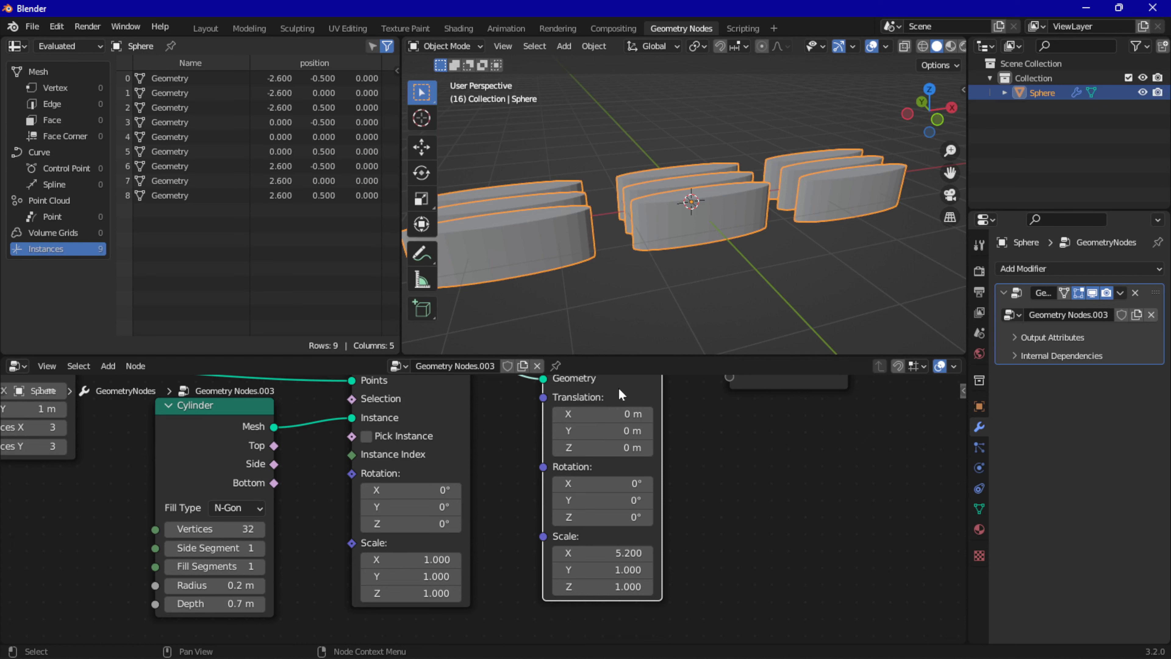
- Delete the Transform node and reconnect the Instances output of Instance on Points to Group Output's Geometry input
key(x)
middle_drag(612, 411, 605, 451)
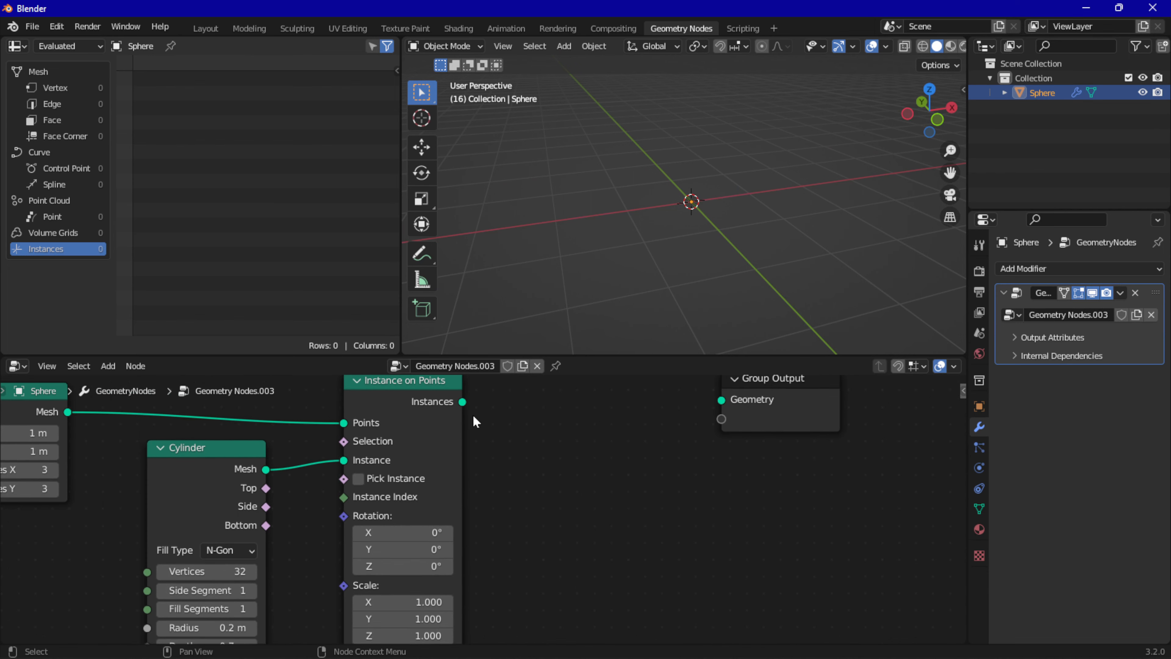
drag(462, 401, 721, 400)
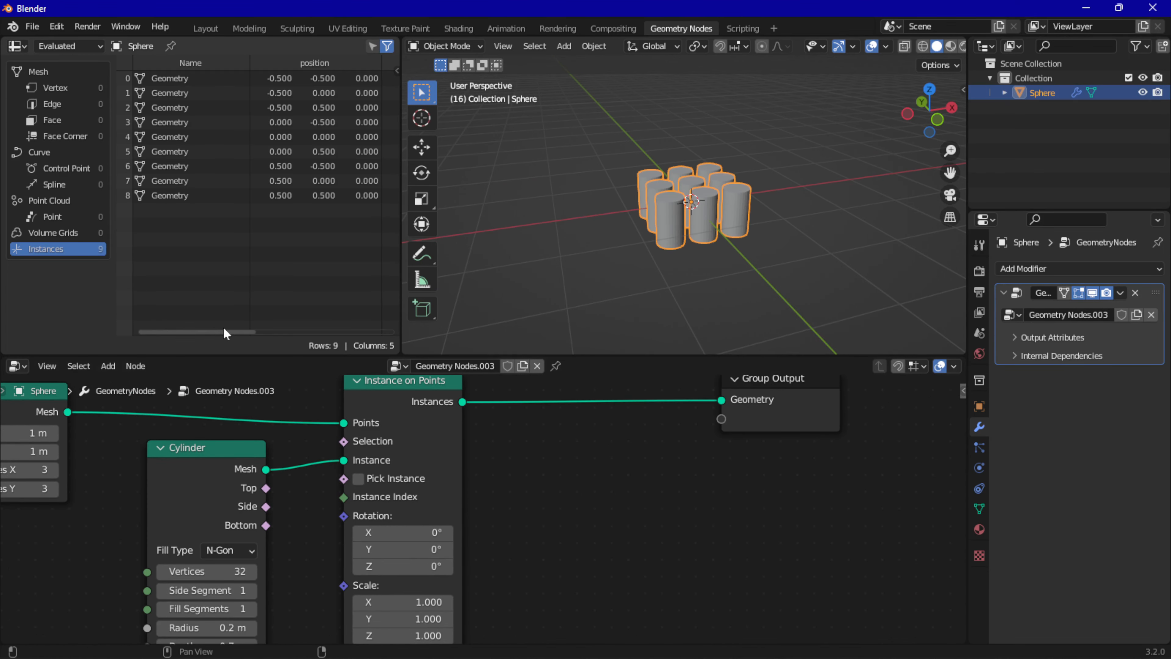
- Insert a Scale Instances node into the link between Instance on Points and Group Output
click(109, 365)
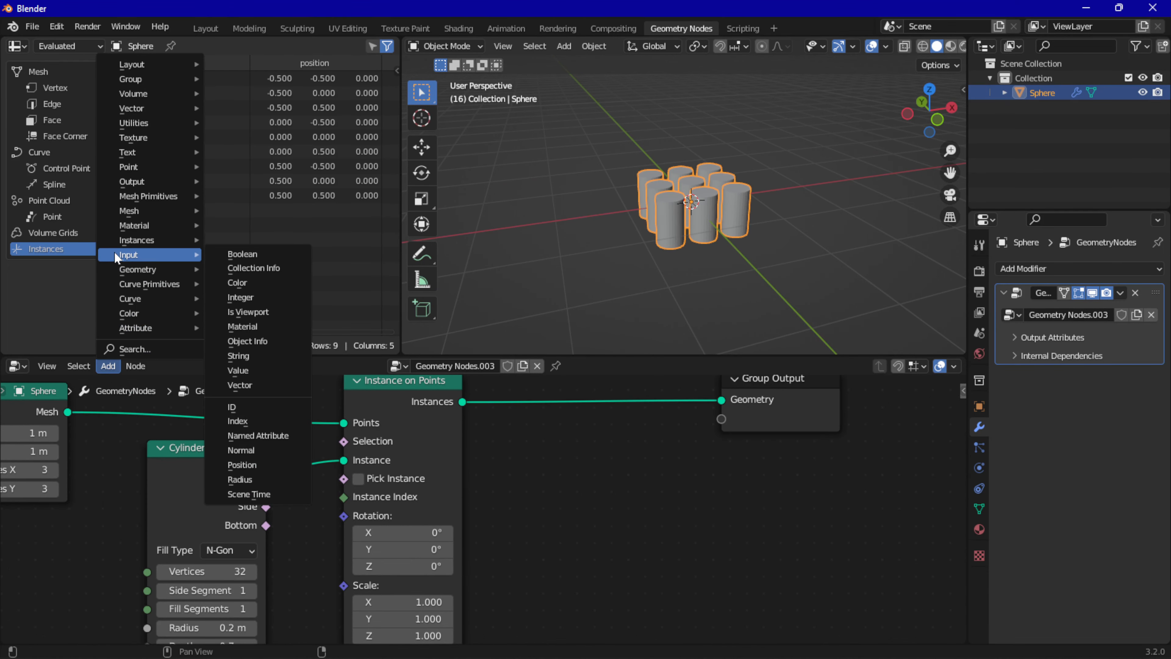
mouse_move(130, 241)
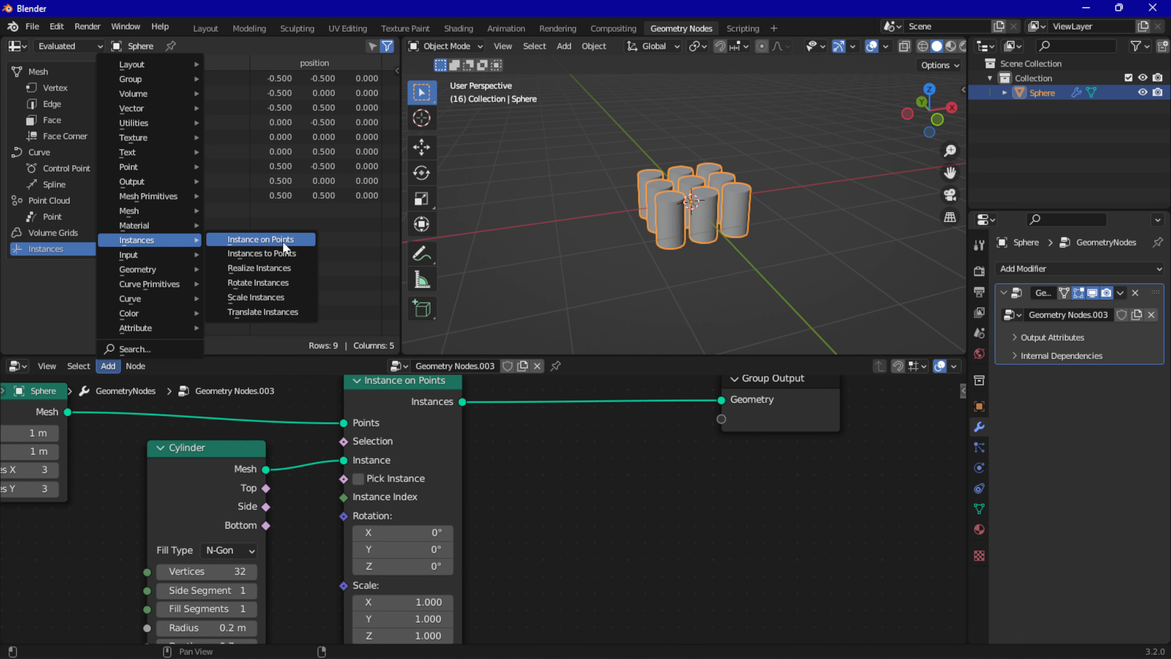
click(275, 295)
click(559, 368)
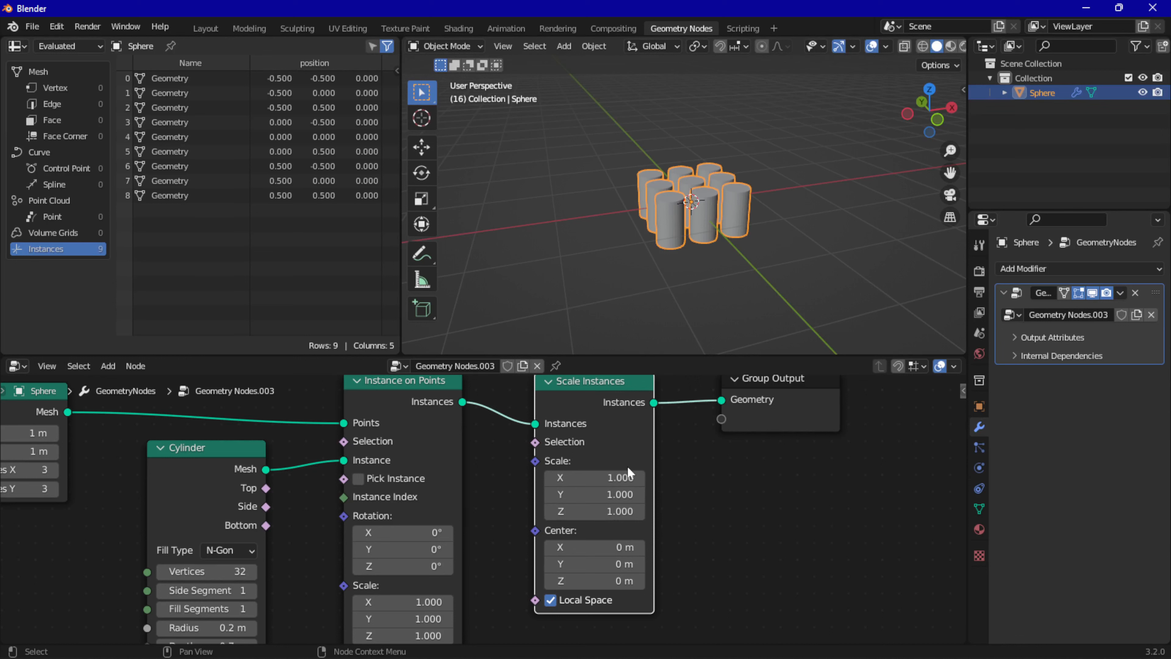
- Try a Y scale of 2.9 on the Scale Instances node and reset it to 1
mouse_move(600, 495)
mouse_down()
mouse_move(641, 494)
mouse_move(594, 495)
mouse_up()
click(594, 494)
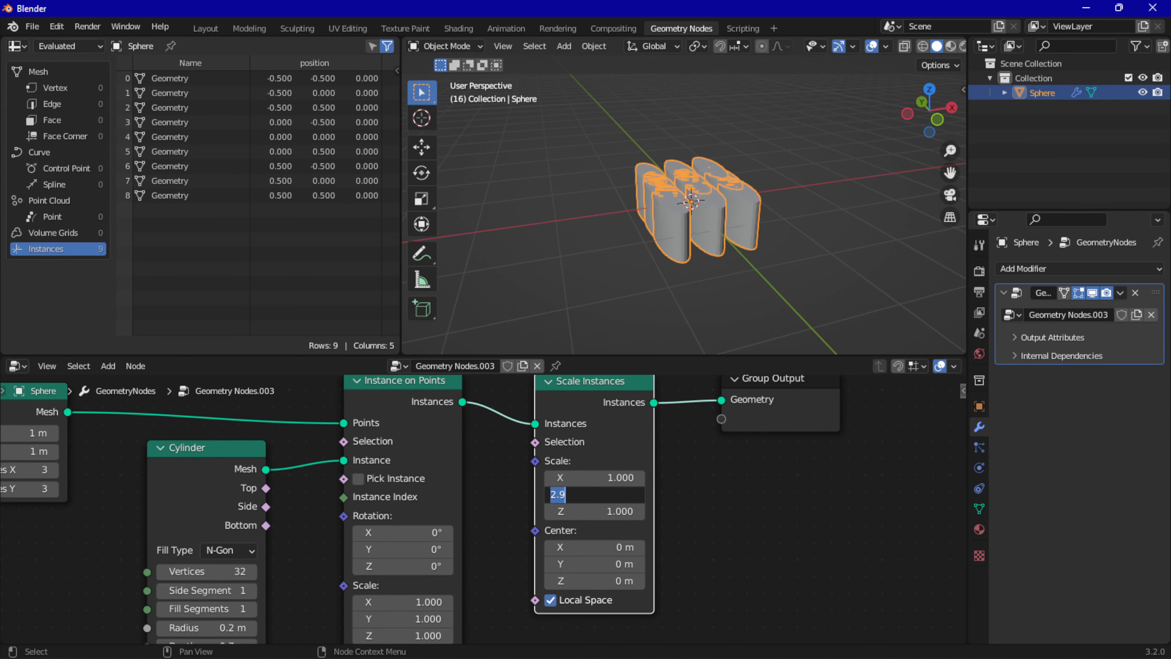
text(1)
key(Return)
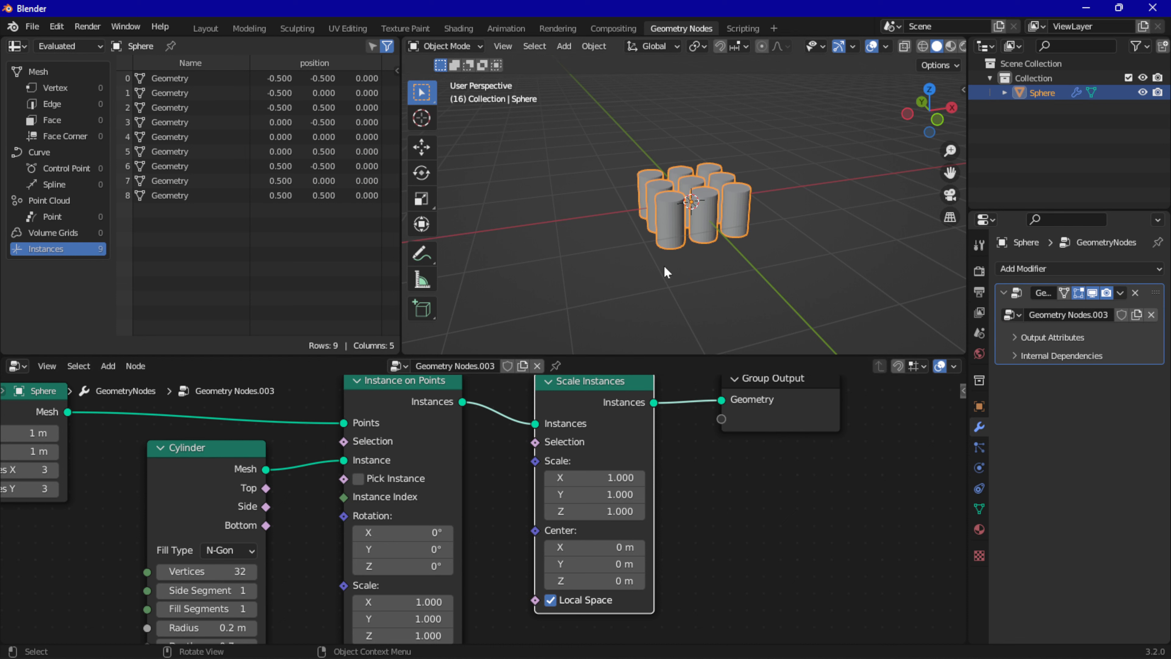
- Move the Scale Instances and Group Output nodes farther away from Instance on Points
scroll(701, 458, down, 2)
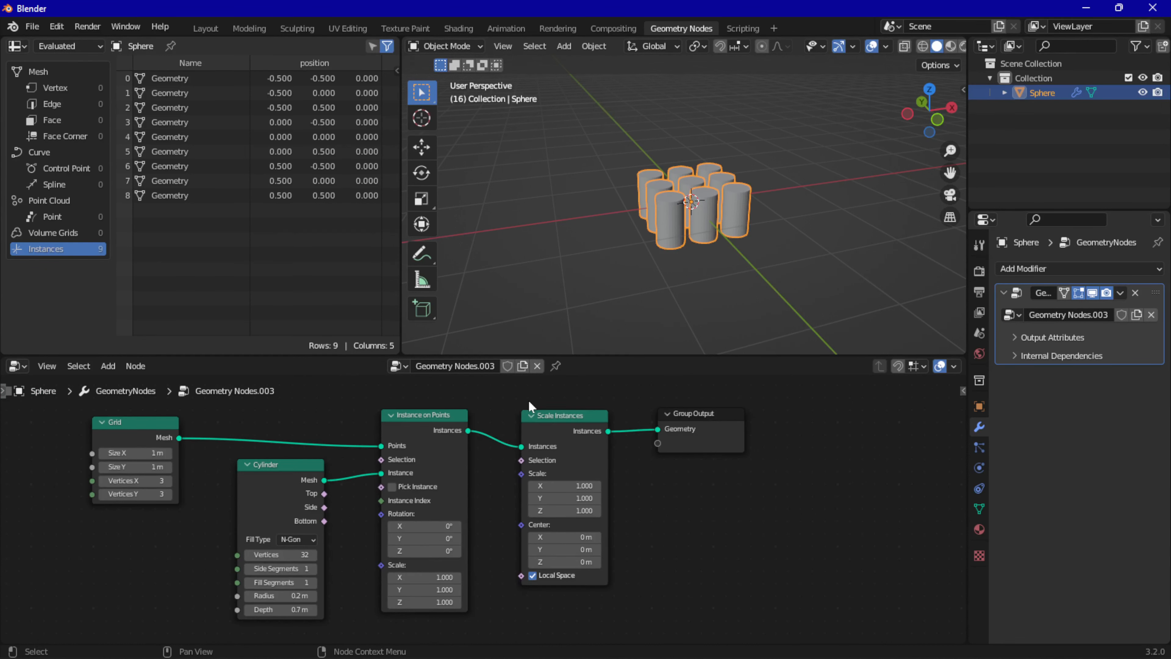
drag(528, 399, 877, 413)
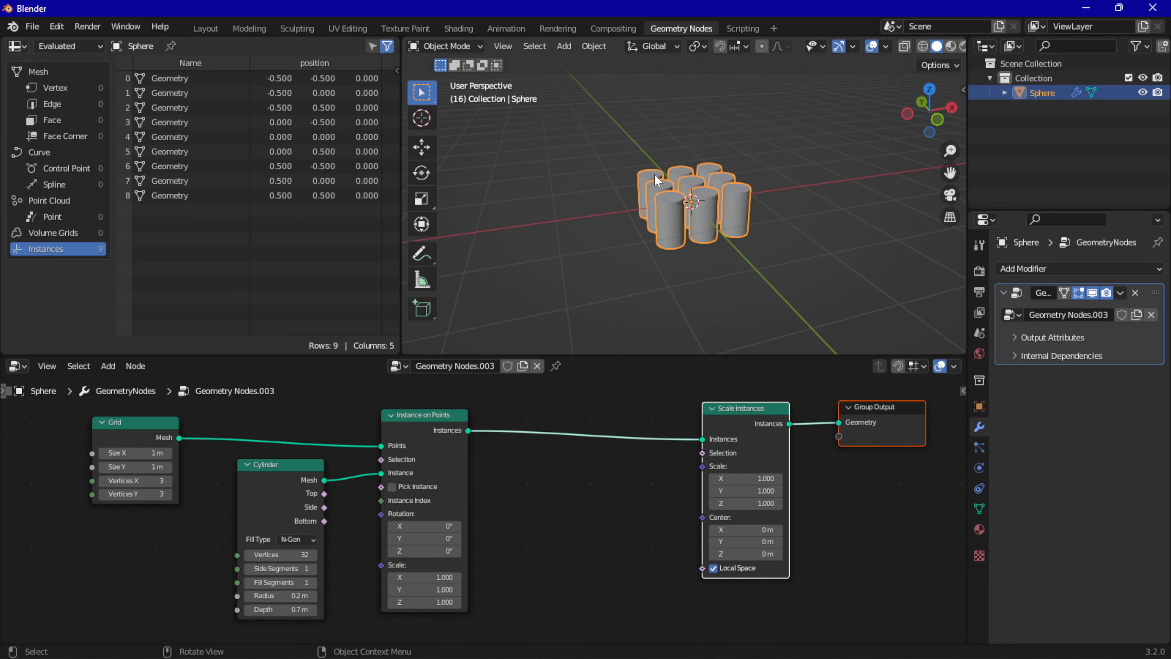
scroll(677, 196, up, 3)
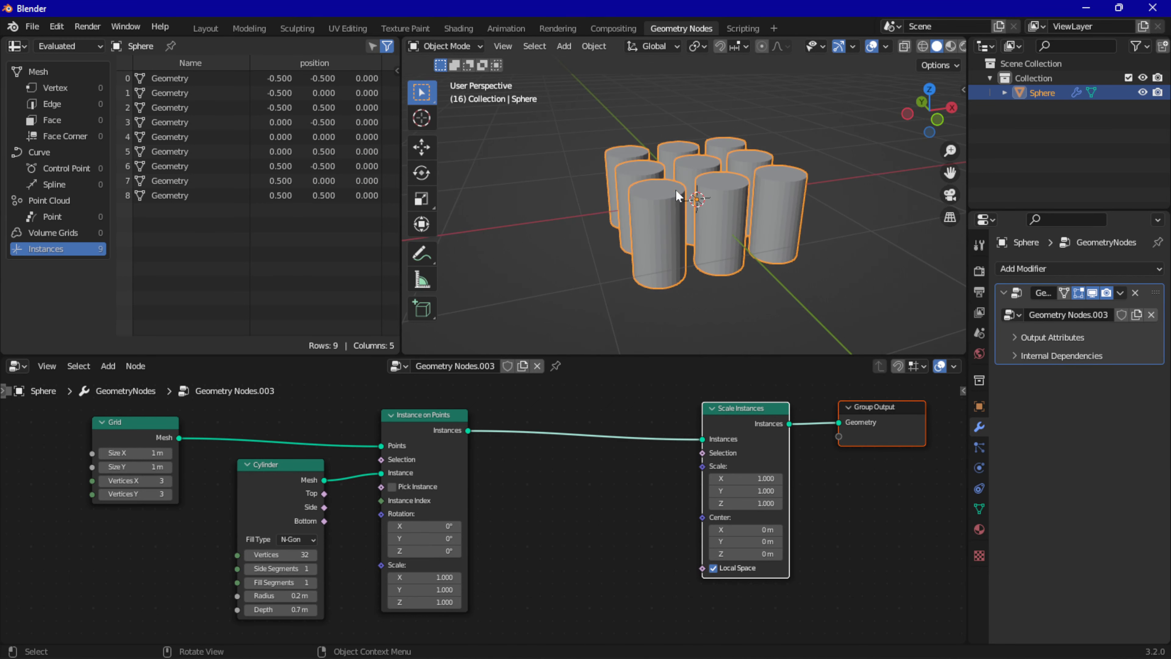
middle_drag(678, 197, 697, 208)
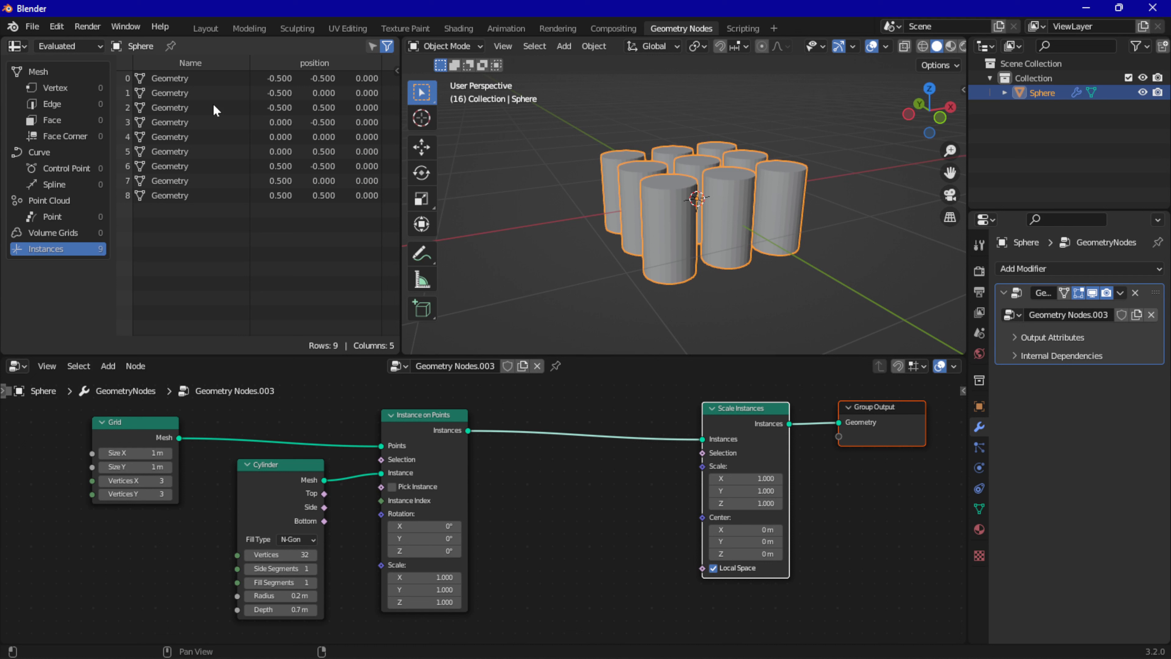
- Add an Index input node in the space between Instance on Points and Scale Instances
click(108, 366)
mouse_move(139, 255)
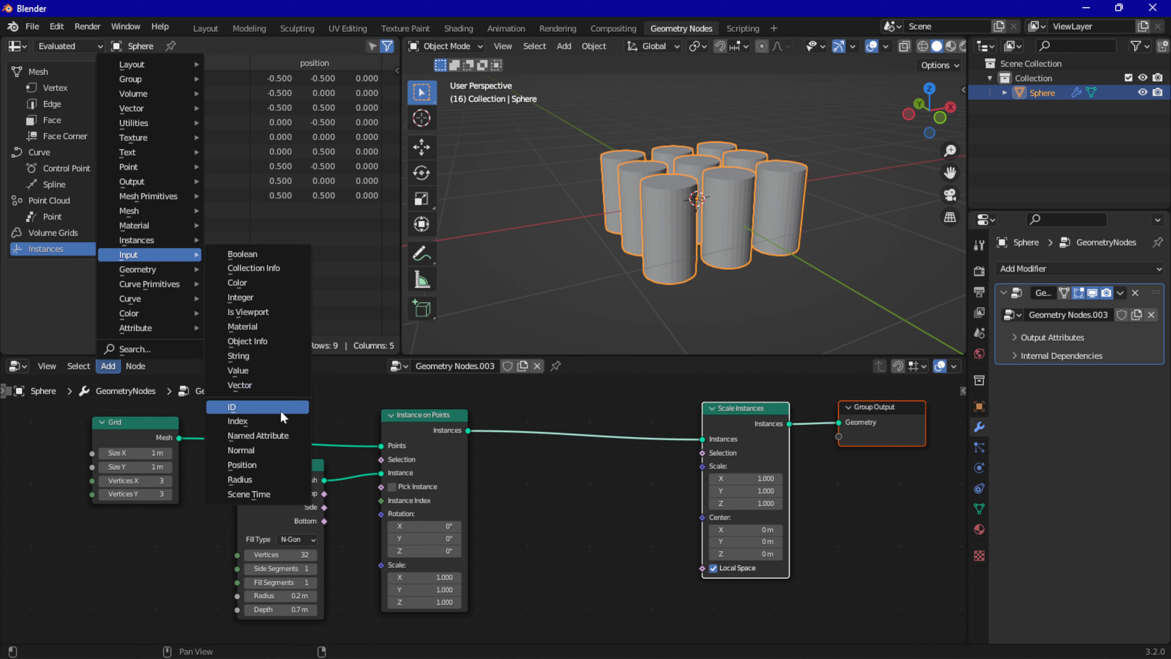
click(248, 421)
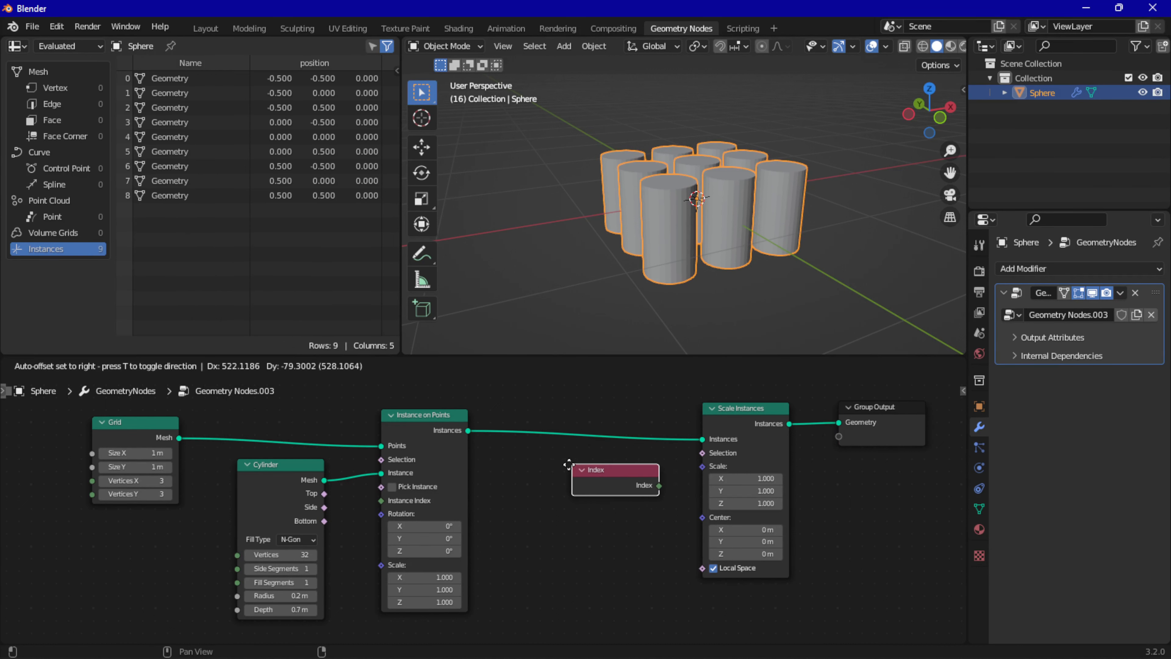
click(599, 487)
scroll(620, 489, up, 1)
scroll(641, 476, up, 1)
drag(642, 475, 596, 476)
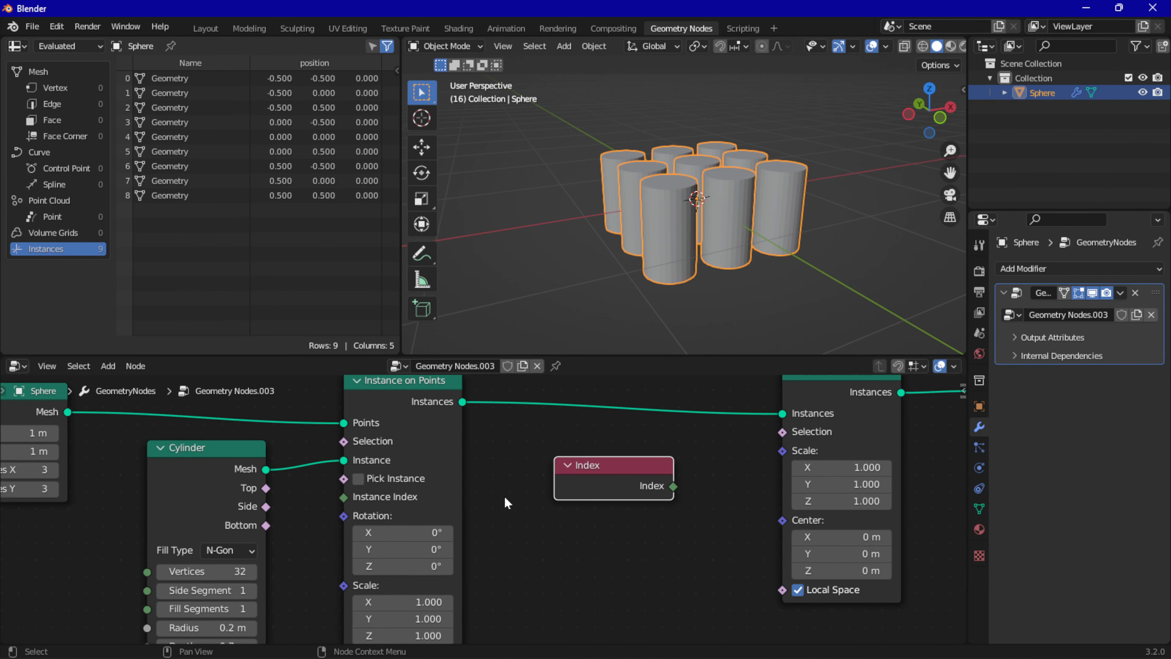
- Add a Compare utility node and place it directly below the Index node
click(103, 366)
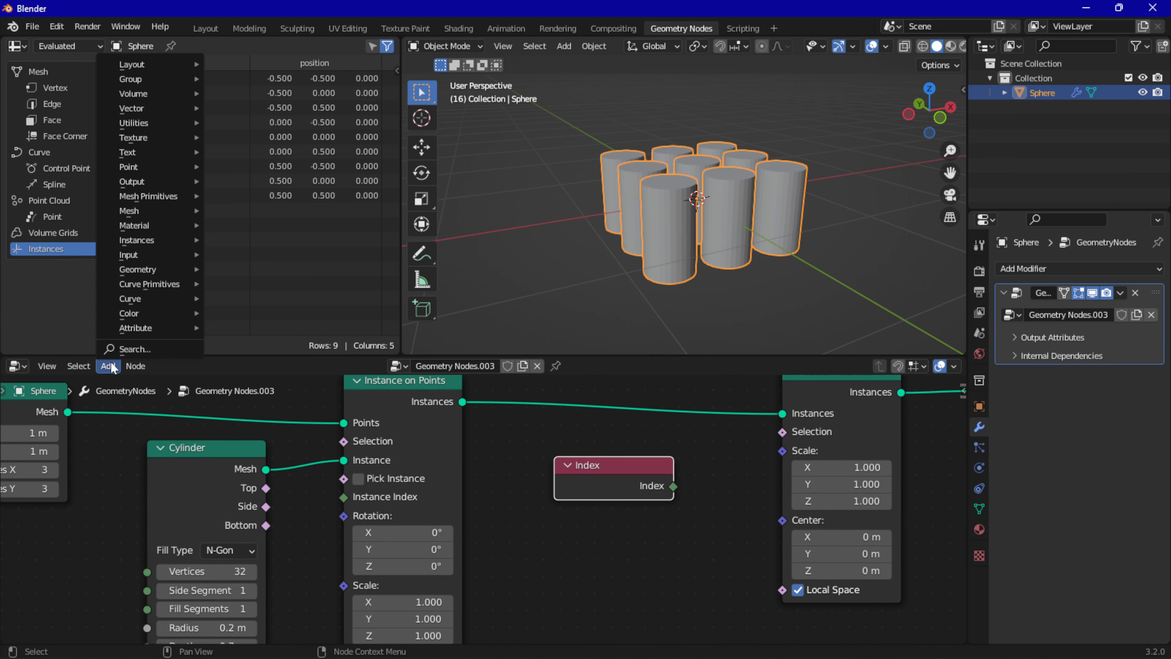
mouse_move(124, 122)
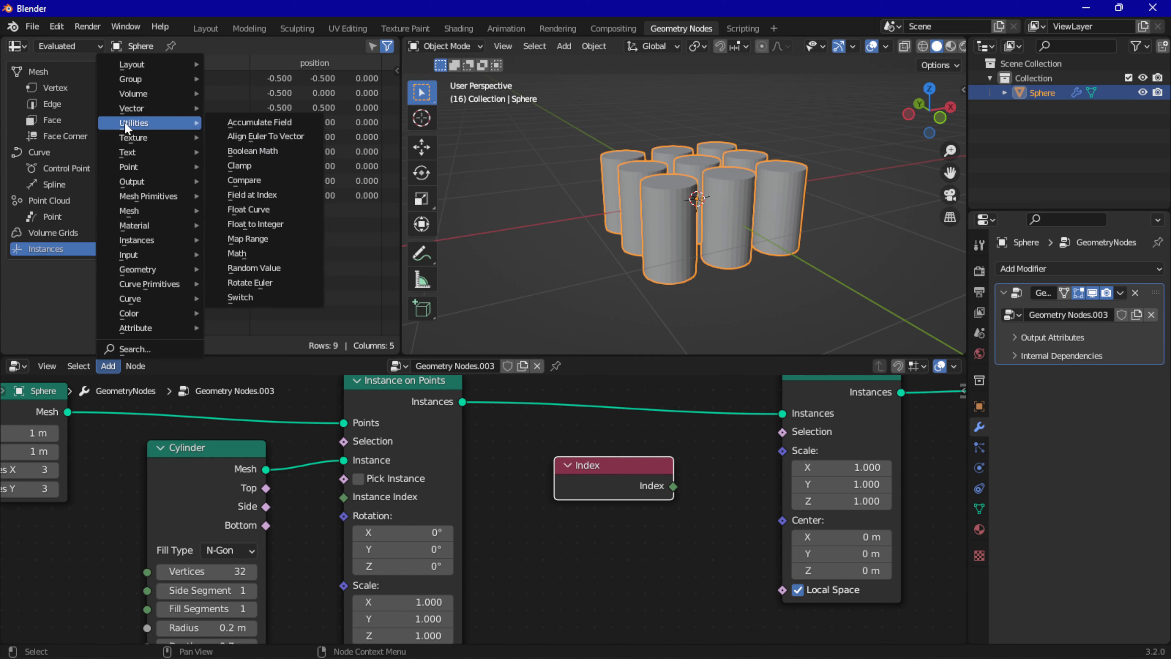
click(257, 183)
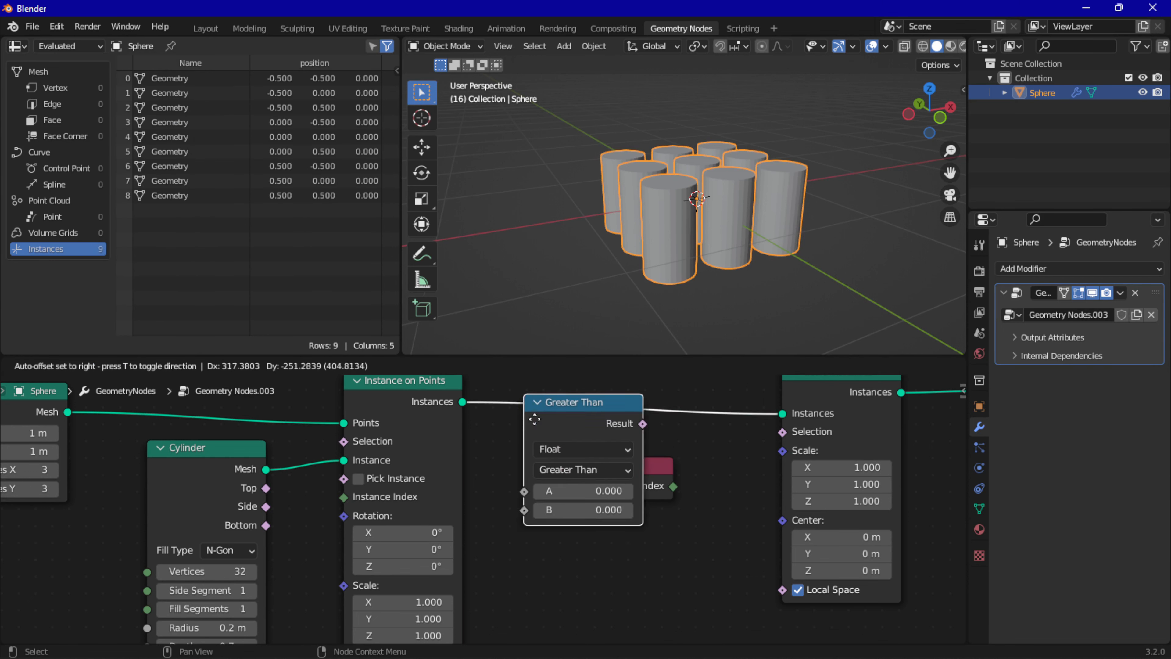
click(590, 526)
drag(628, 521, 621, 513)
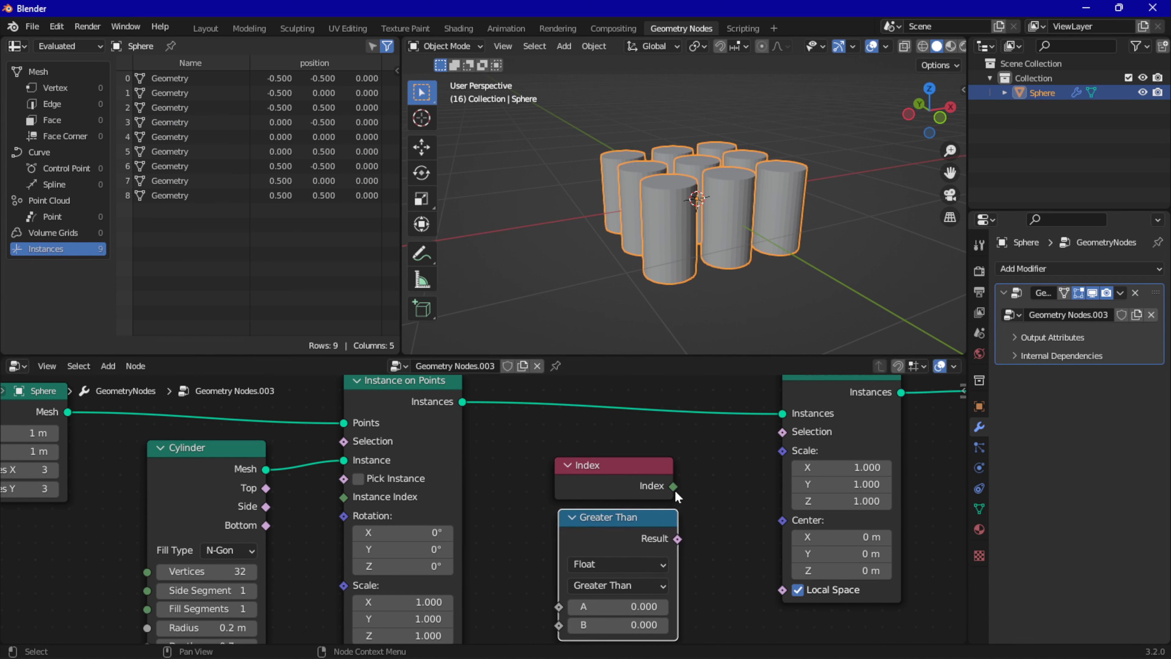
- Connect Index to the Compare node's A input and the Compare Result to the Selection input of Scale Instances
drag(674, 487, 598, 487)
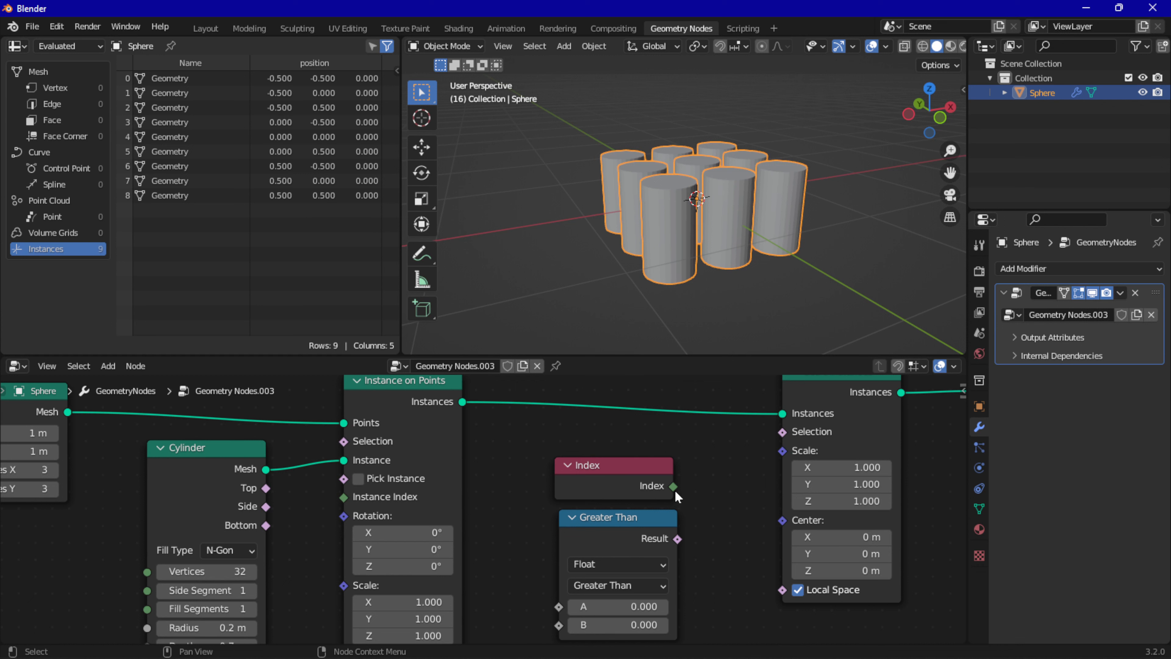
drag(675, 487, 559, 606)
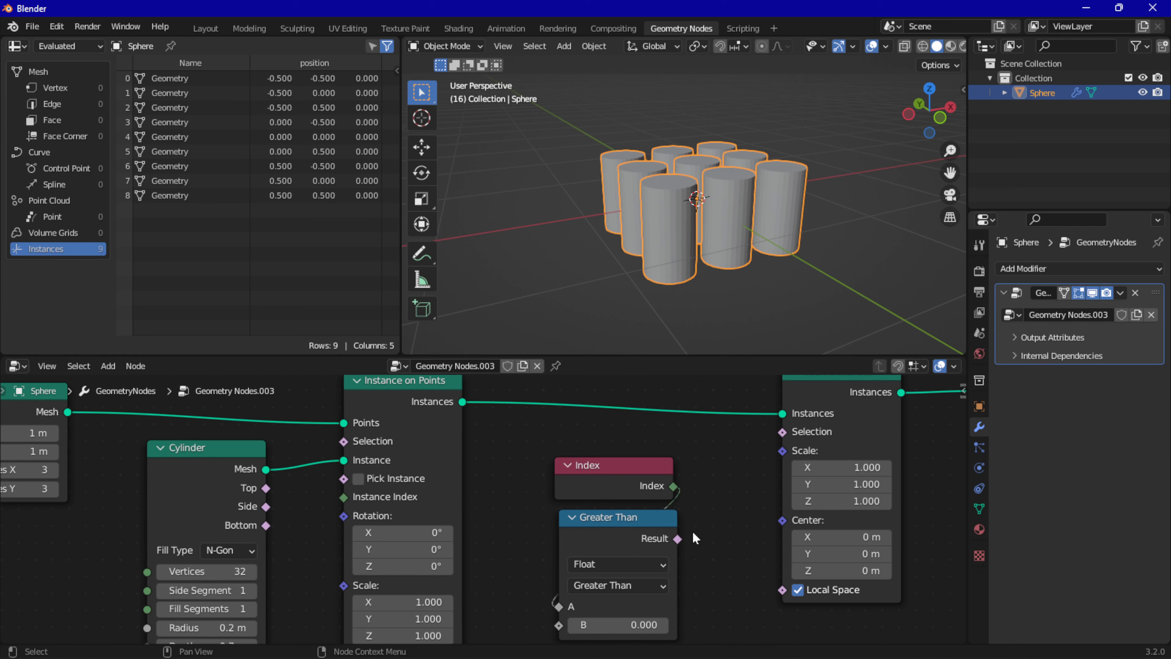
drag(678, 538, 778, 432)
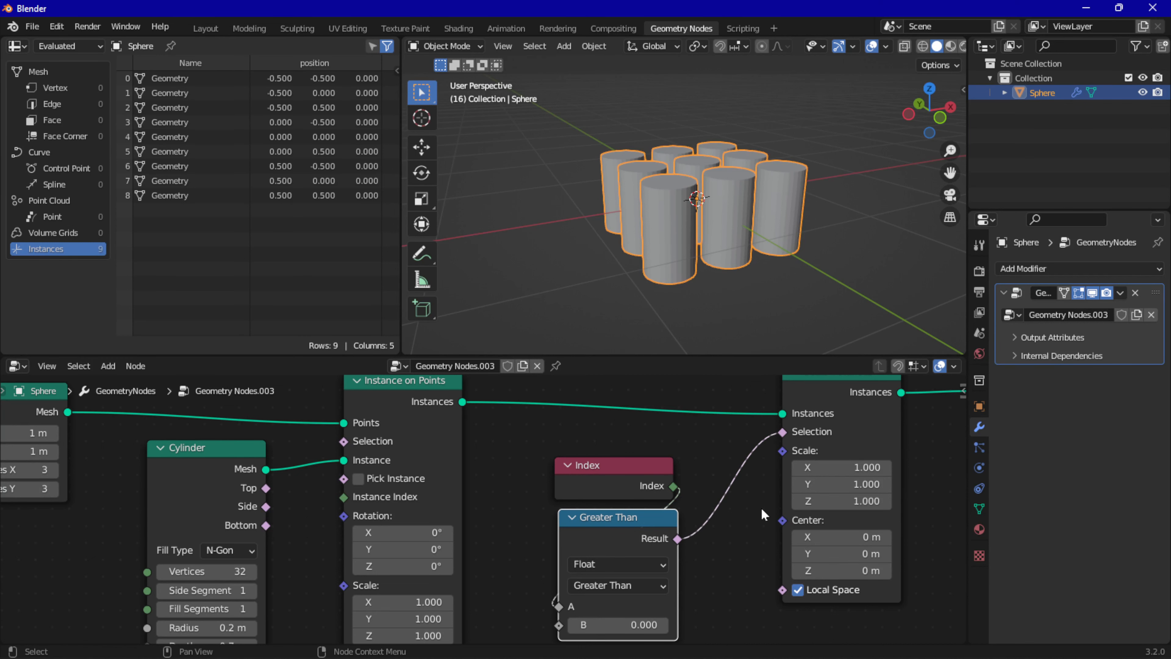
- Change the Compare node's operation to Equal and set its Epsilon to 2
middle_drag(734, 594, 726, 554)
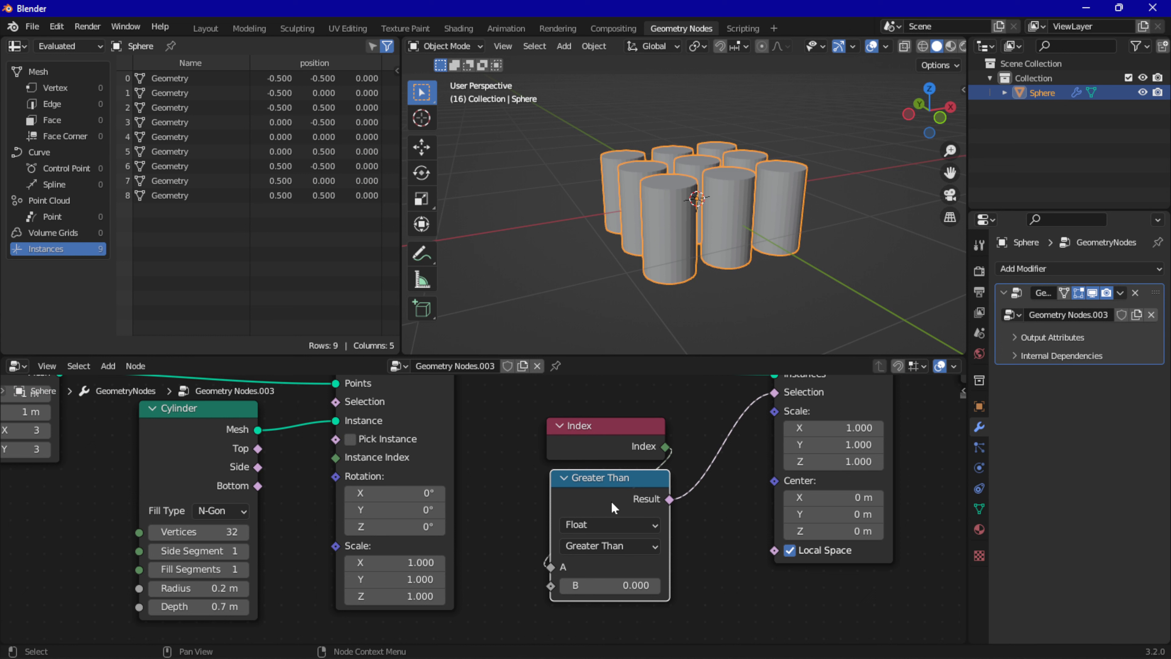
click(609, 545)
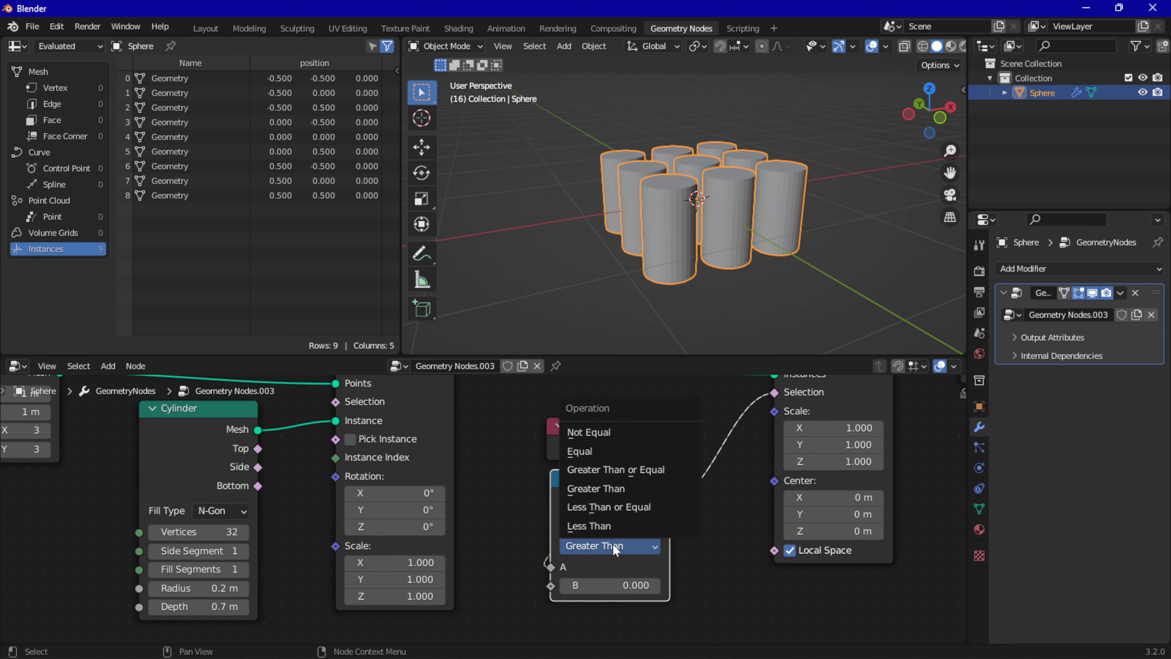
click(617, 452)
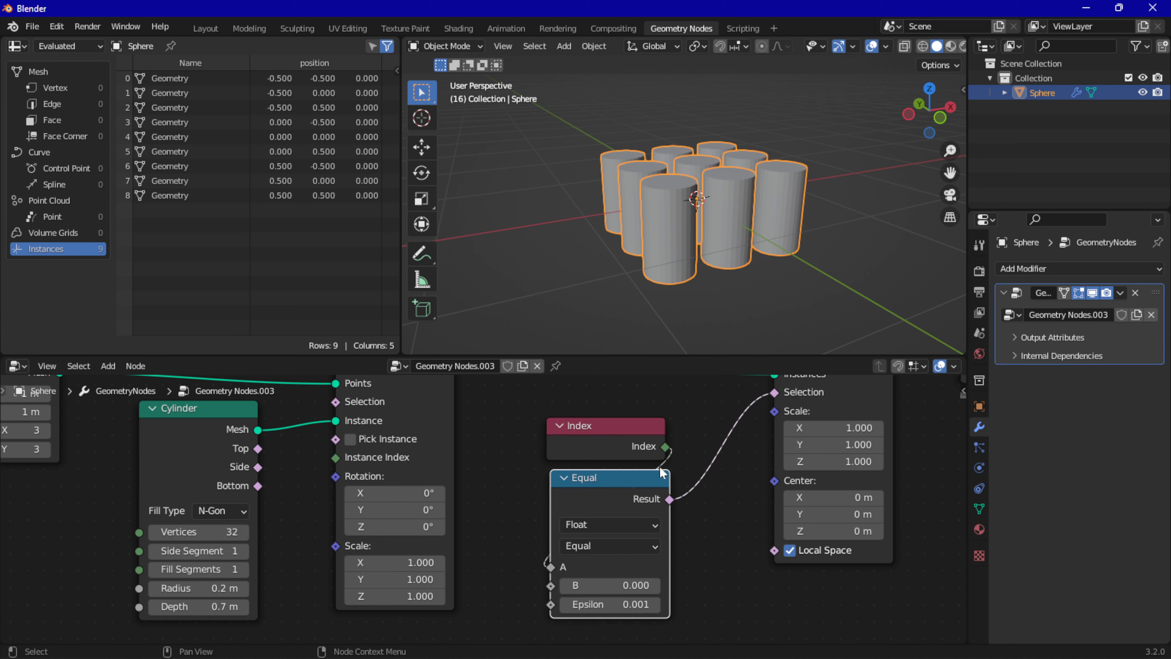
click(634, 605)
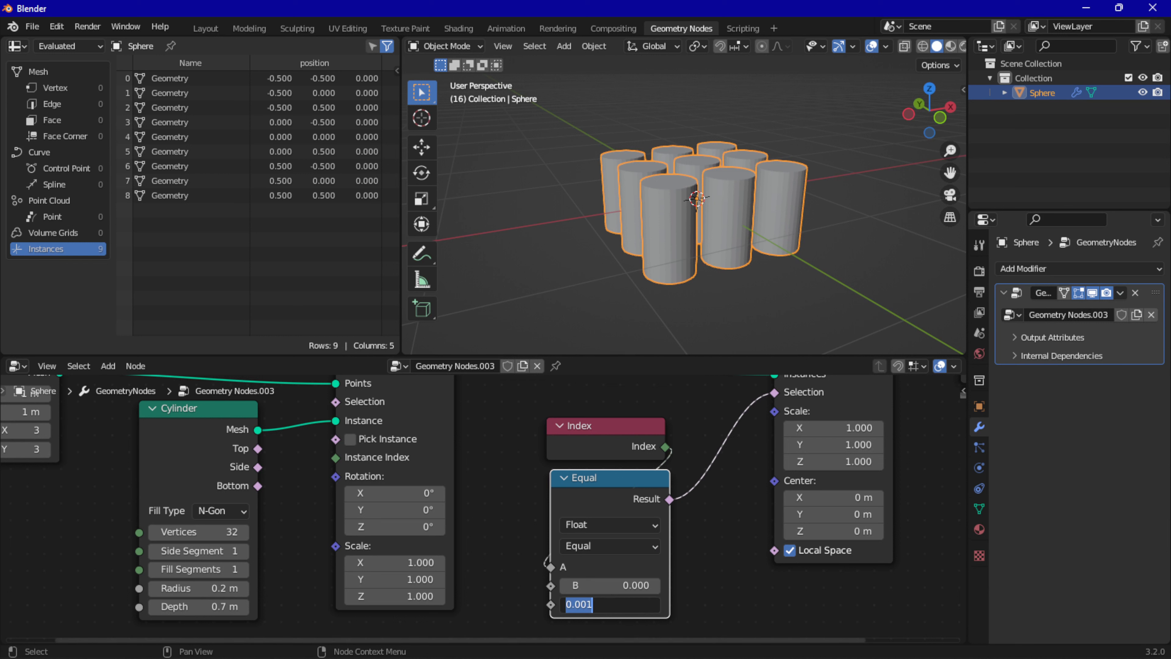
text(2)
key(Return)
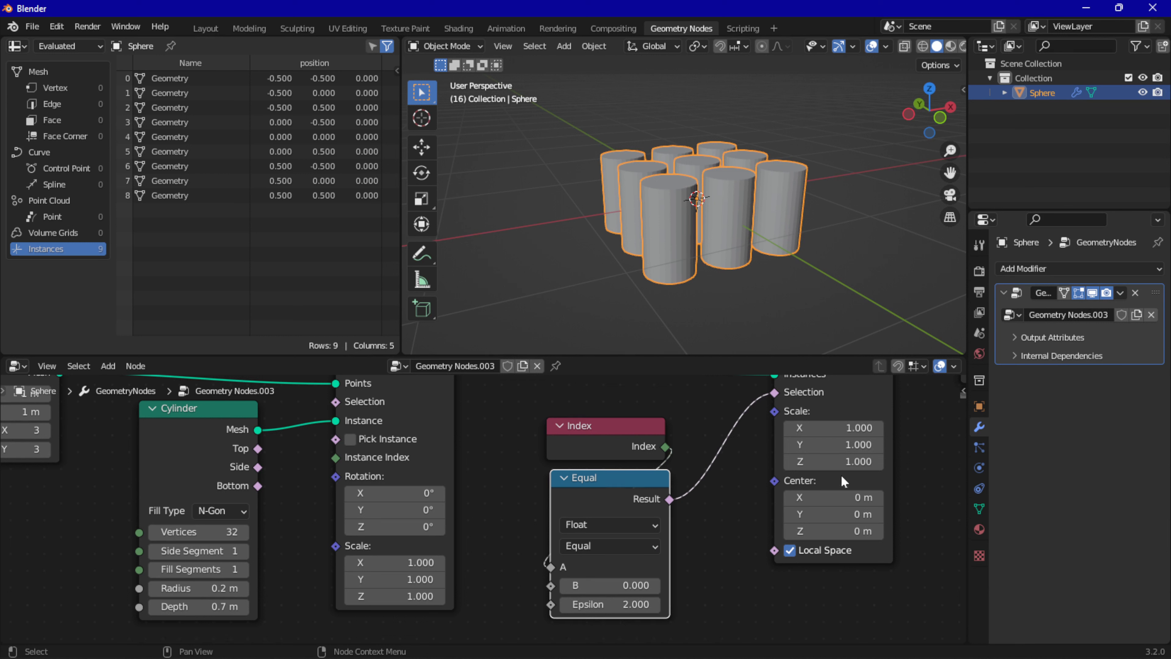
- Set the Scale Instances node's scale to 1.1 on Y and 1.6 on Z
mouse_move(833, 448)
mouse_down()
mouse_move(900, 447)
mouse_move(812, 447)
mouse_move(867, 447)
mouse_move(849, 448)
mouse_up()
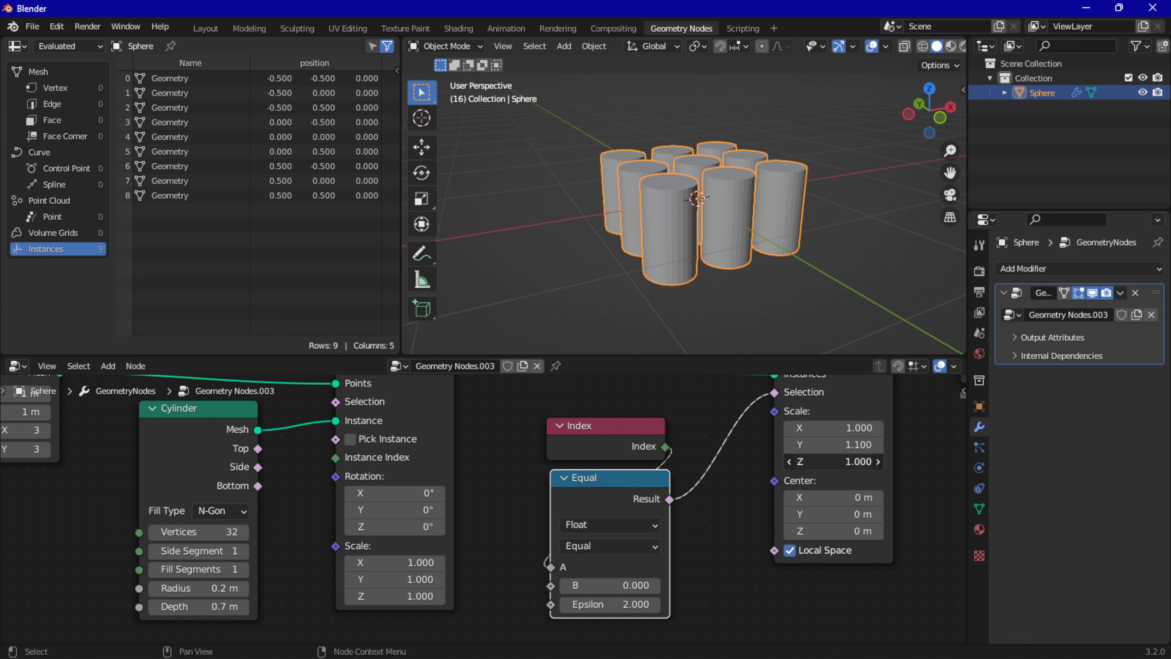
mouse_move(798, 462)
mouse_down()
mouse_move(876, 461)
mouse_move(799, 461)
mouse_move(826, 461)
mouse_move(812, 461)
mouse_up()
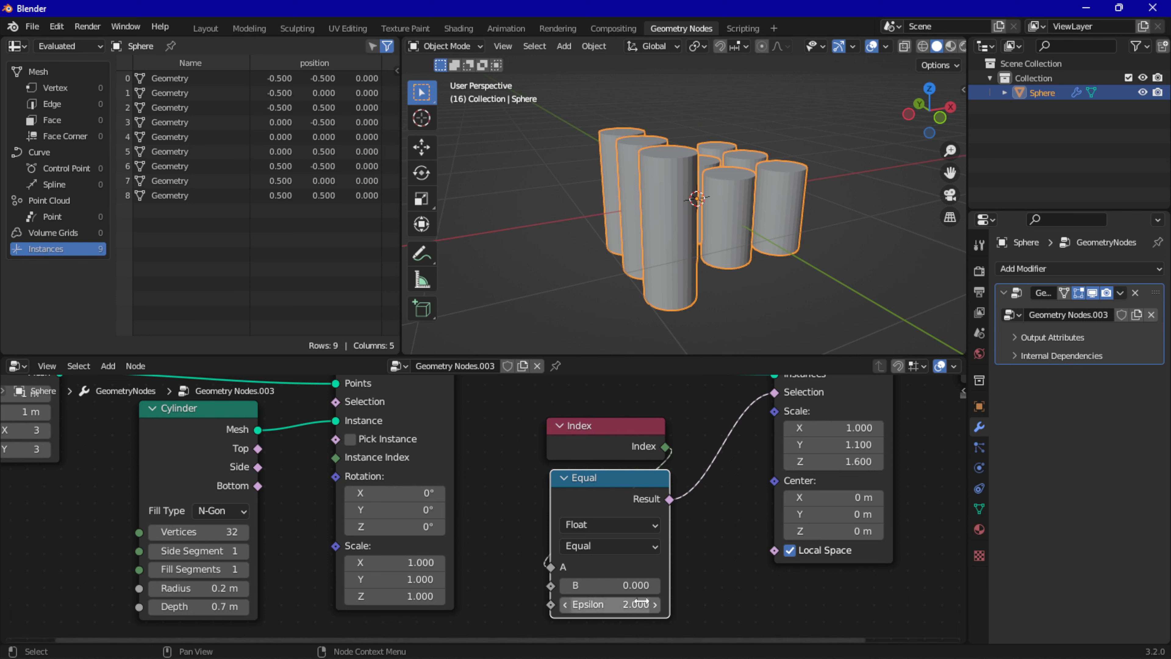
- Set the Equal comparison node's Epsilon to 4 and inspect the scaled cylinders from other angles
click(610, 604)
text(4)
key(Return)
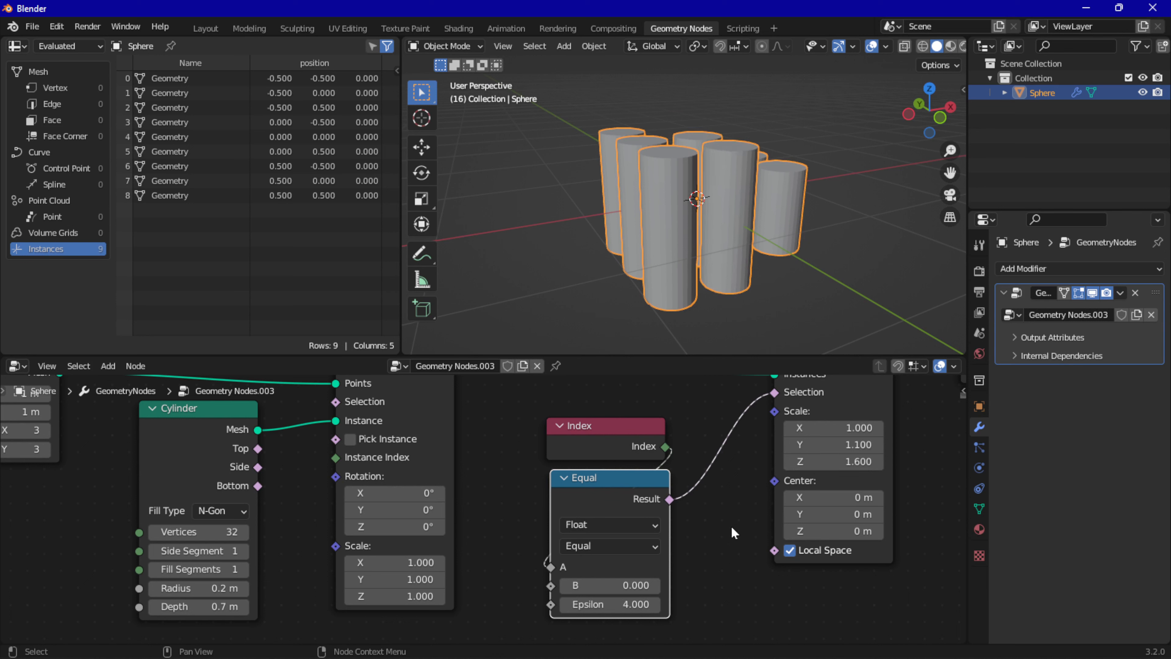
mouse_move(692, 210)
middle_down()
mouse_move(710, 251)
mouse_move(692, 227)
middle_up()
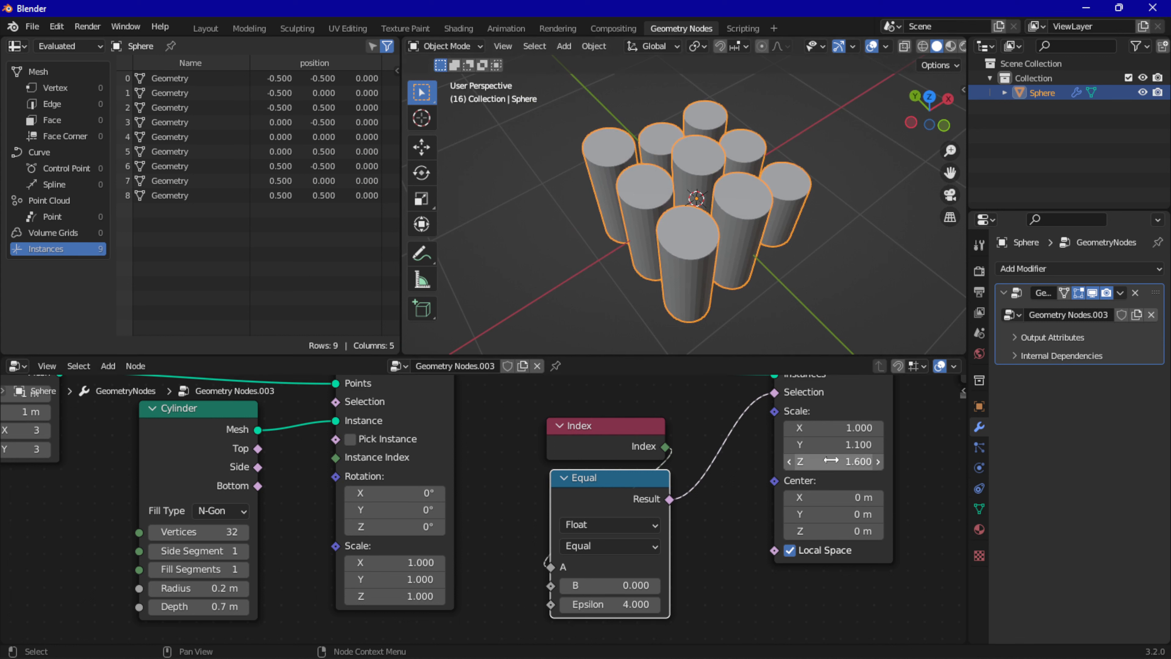
mouse_move(828, 460)
mouse_down()
mouse_move(849, 460)
mouse_move(816, 460)
mouse_move(833, 460)
mouse_up()
middle_drag(641, 347, 1011, 455)
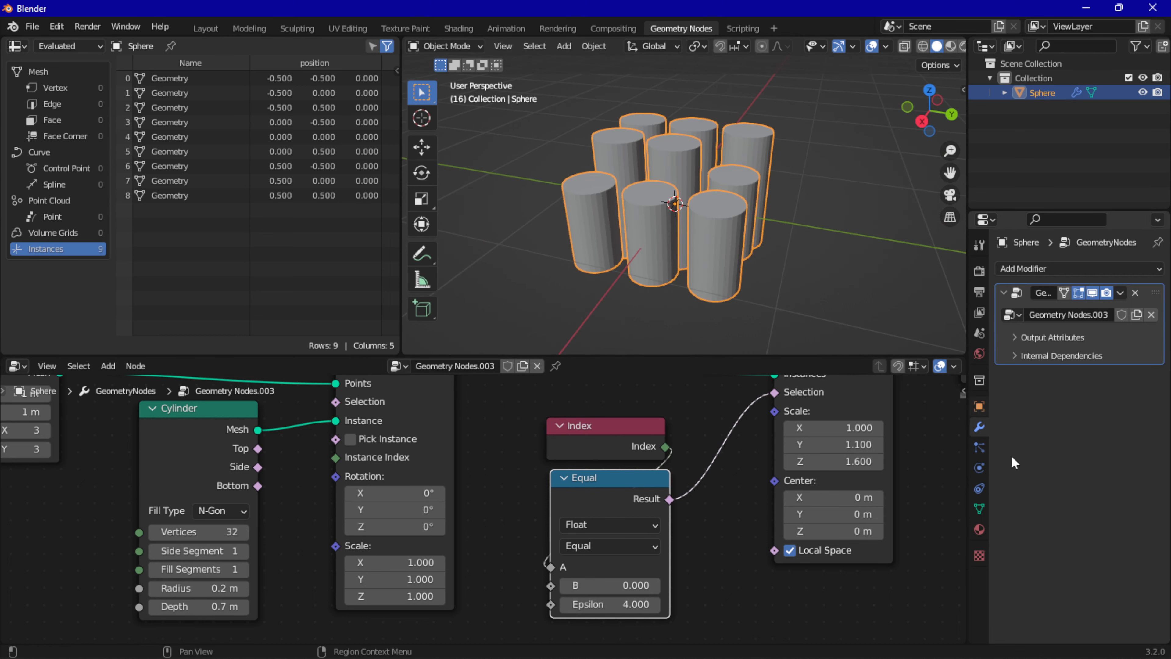
- Start adding another node to the geometry node tree and browse the available Instances nodes
middle_drag(855, 444, 740, 522)
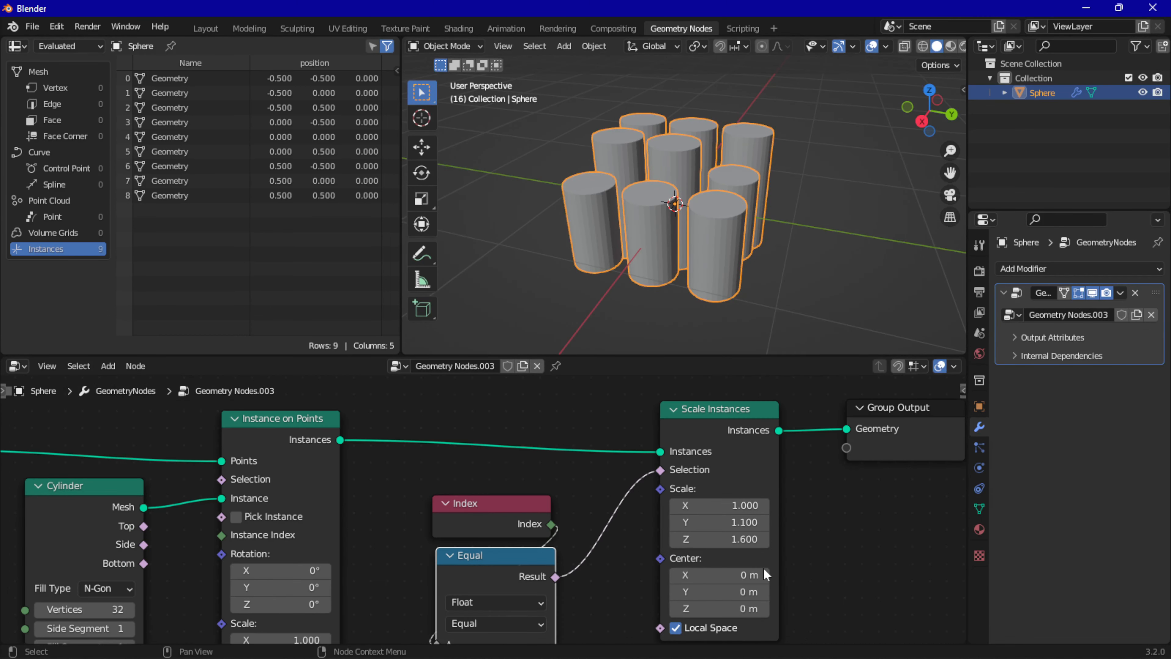
scroll(712, 563, down, 2)
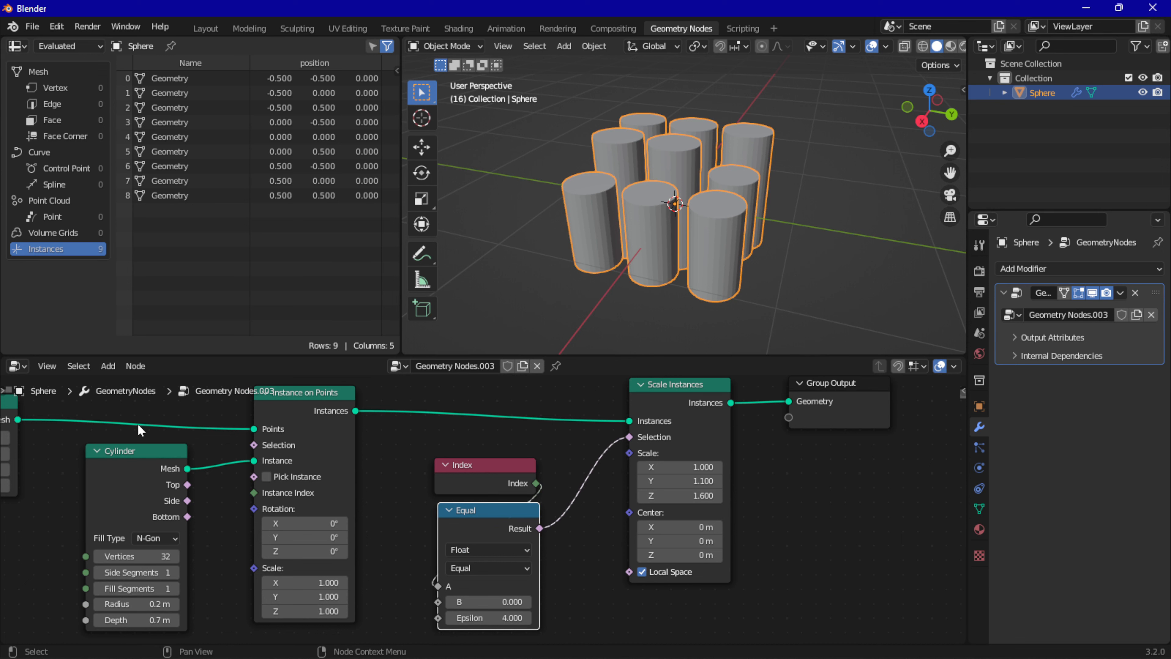
click(109, 366)
mouse_move(168, 244)
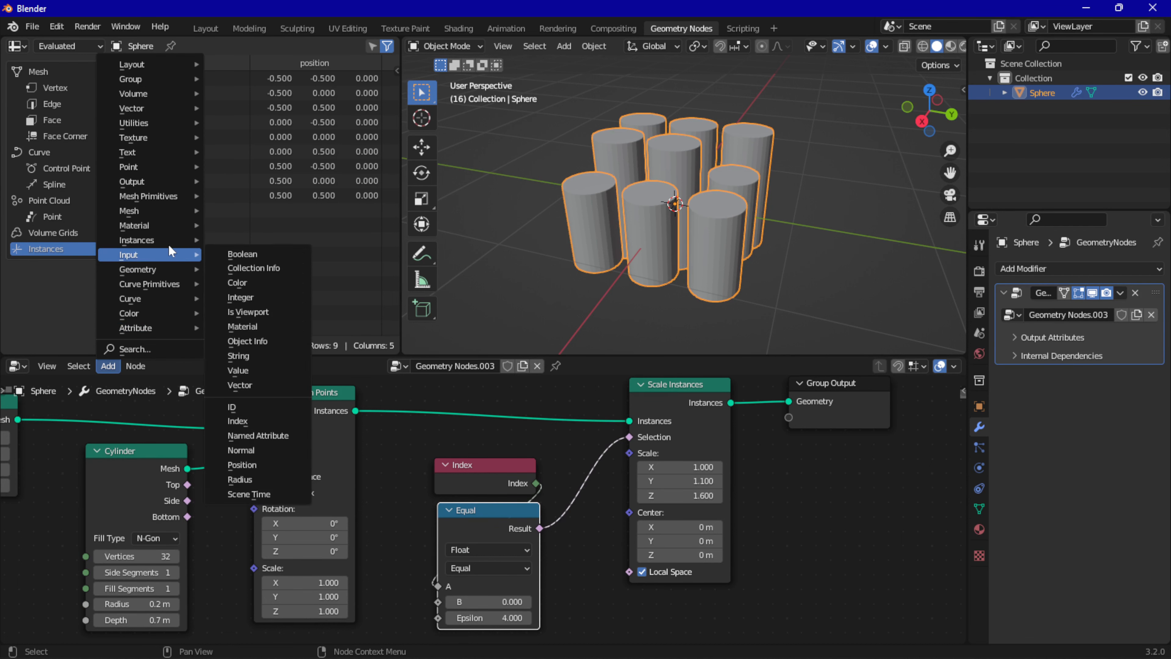